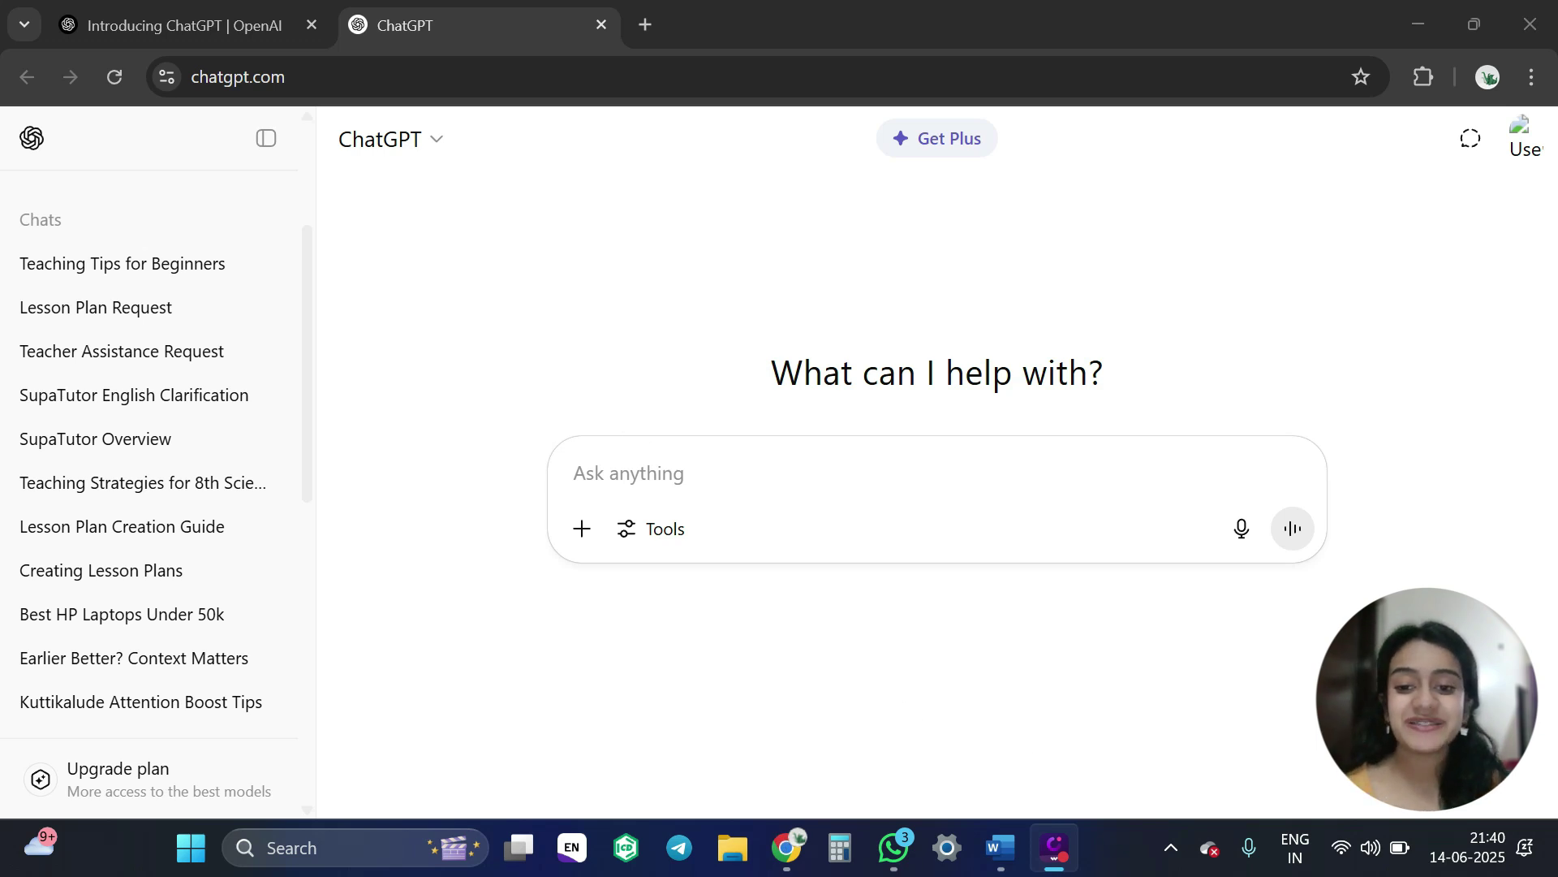
Step: Focus the empty Ask anything box on ChatGPT's new-chat page
click(574, 473)
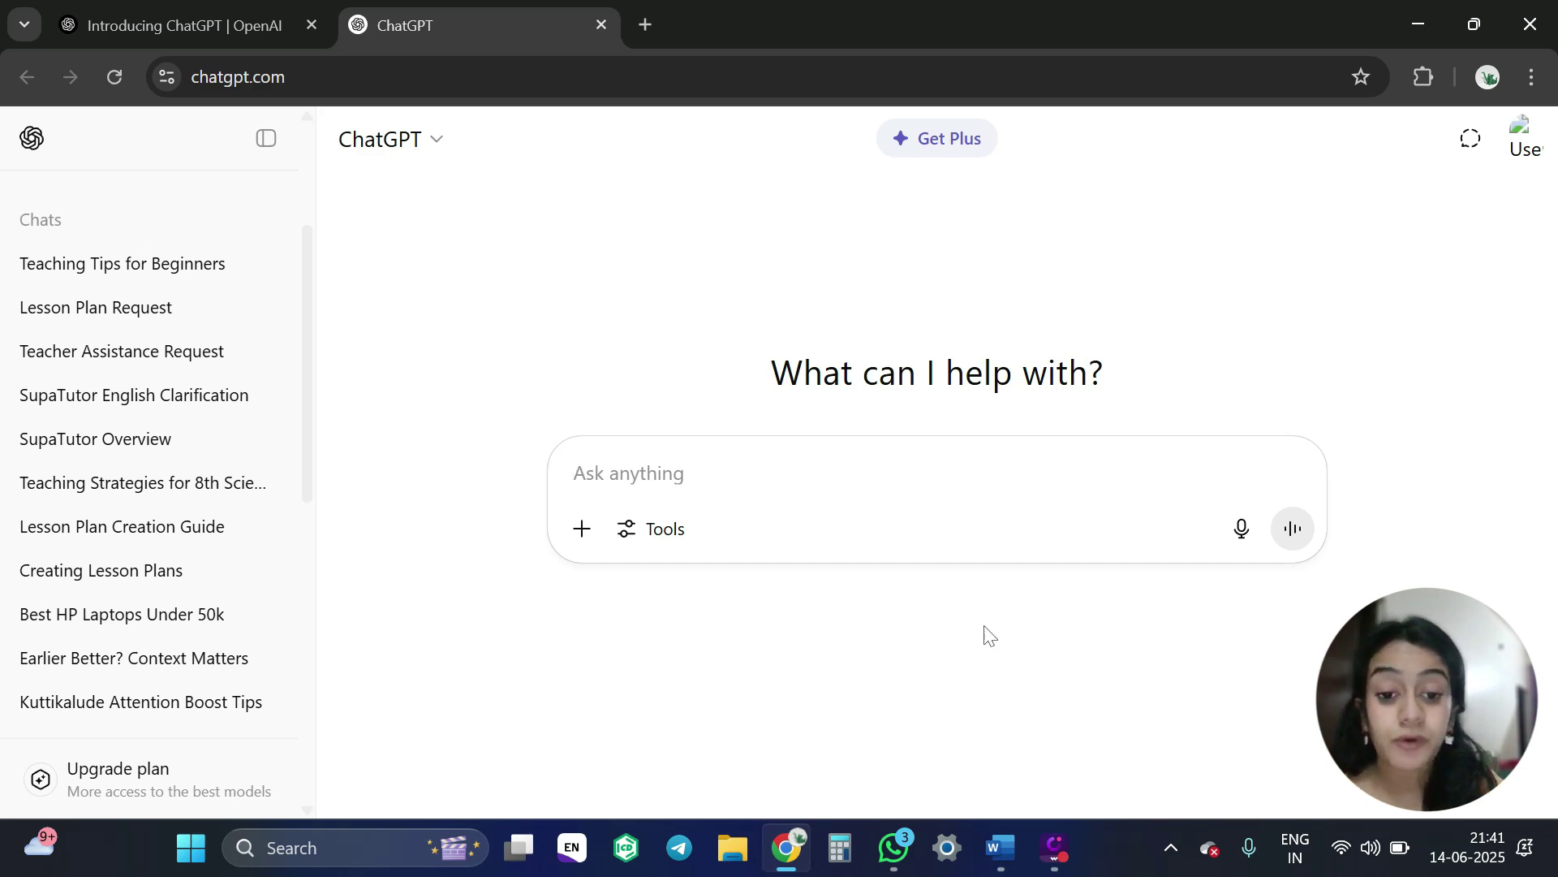
Step: Copy prompt 1's text from the 'prompt for supatutor' Word document
click(1010, 847)
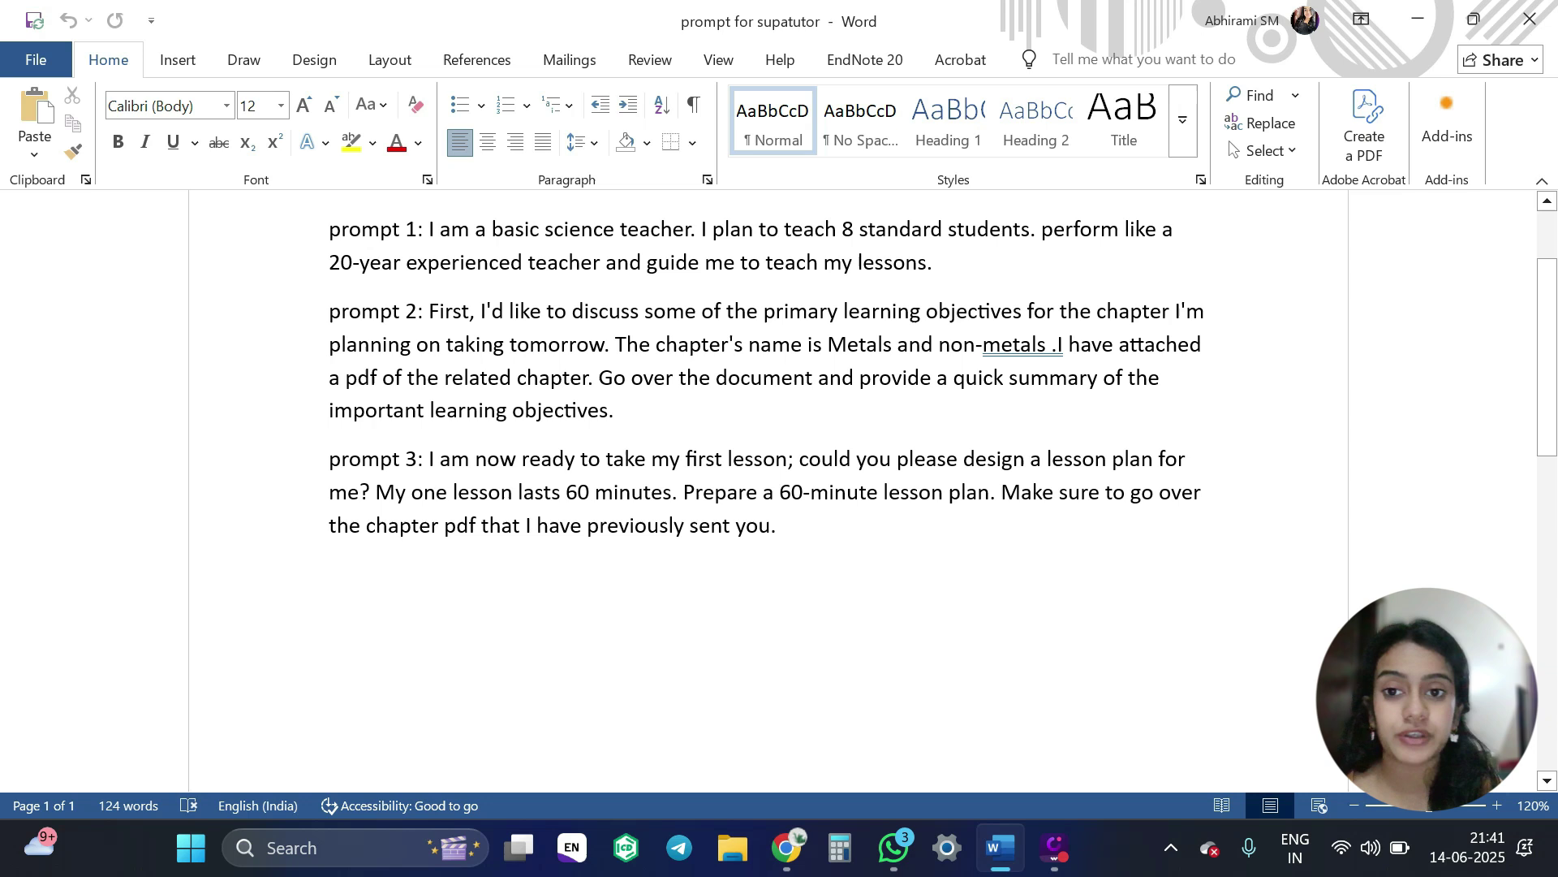
scroll(767, 406, up, 2)
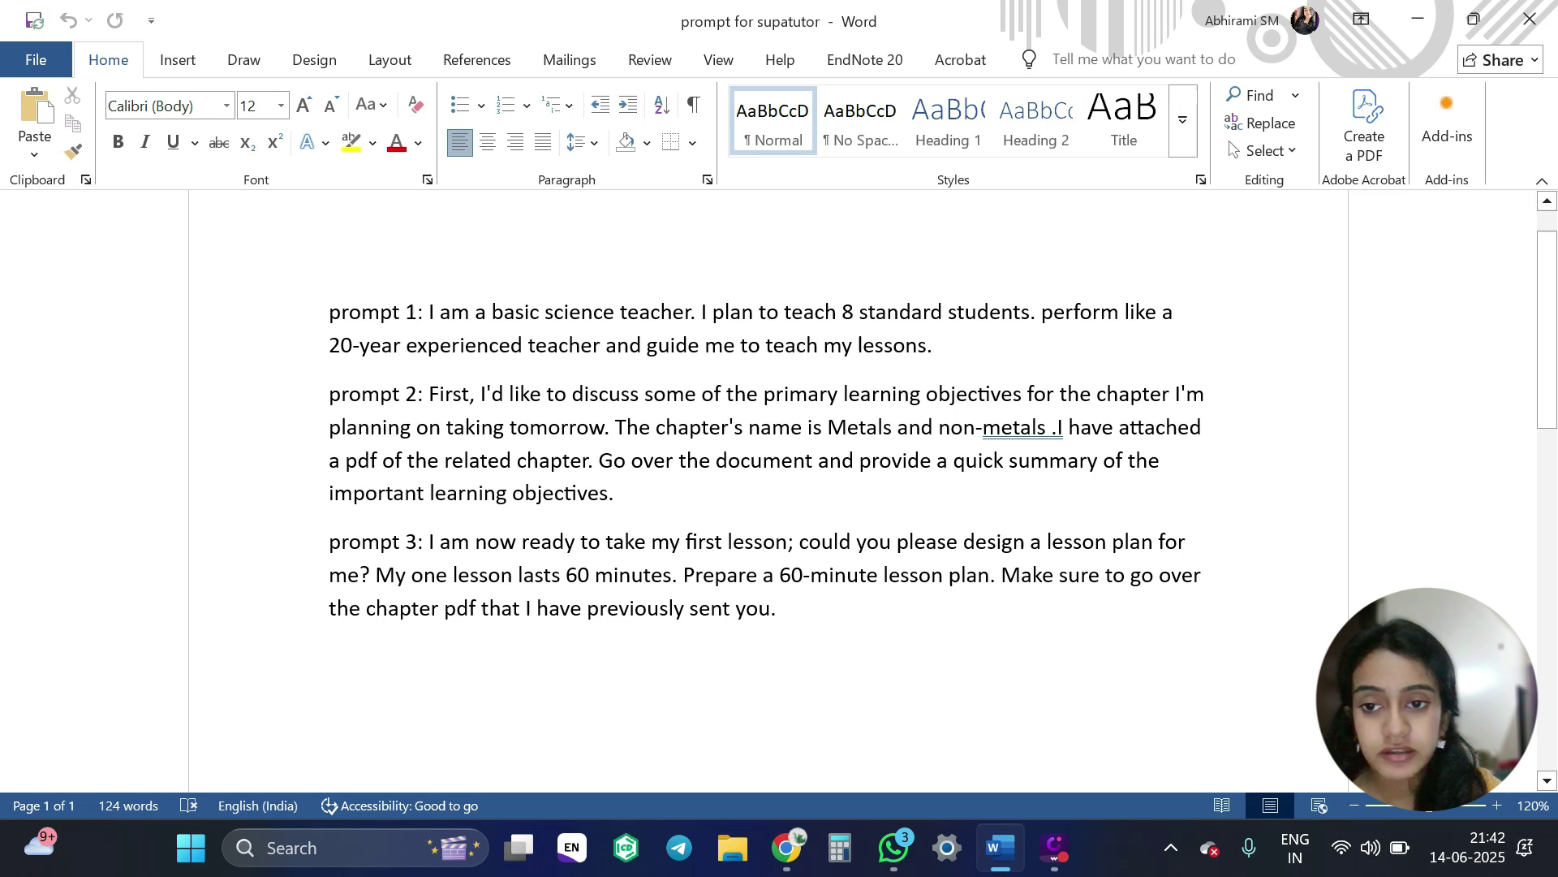
drag(417, 313, 1031, 358)
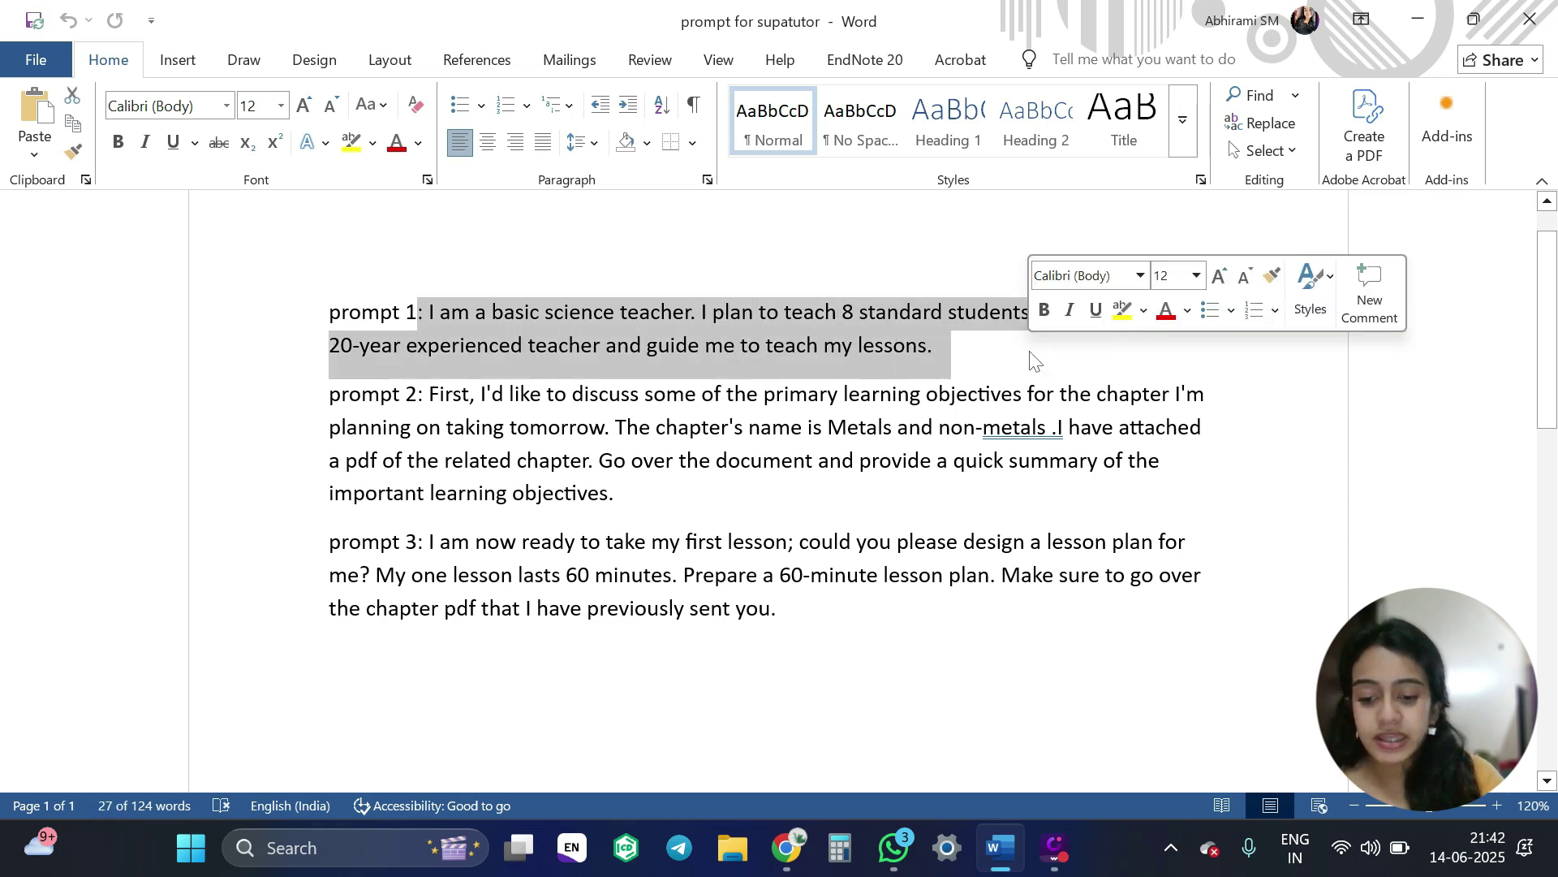
key(ctrl+c)
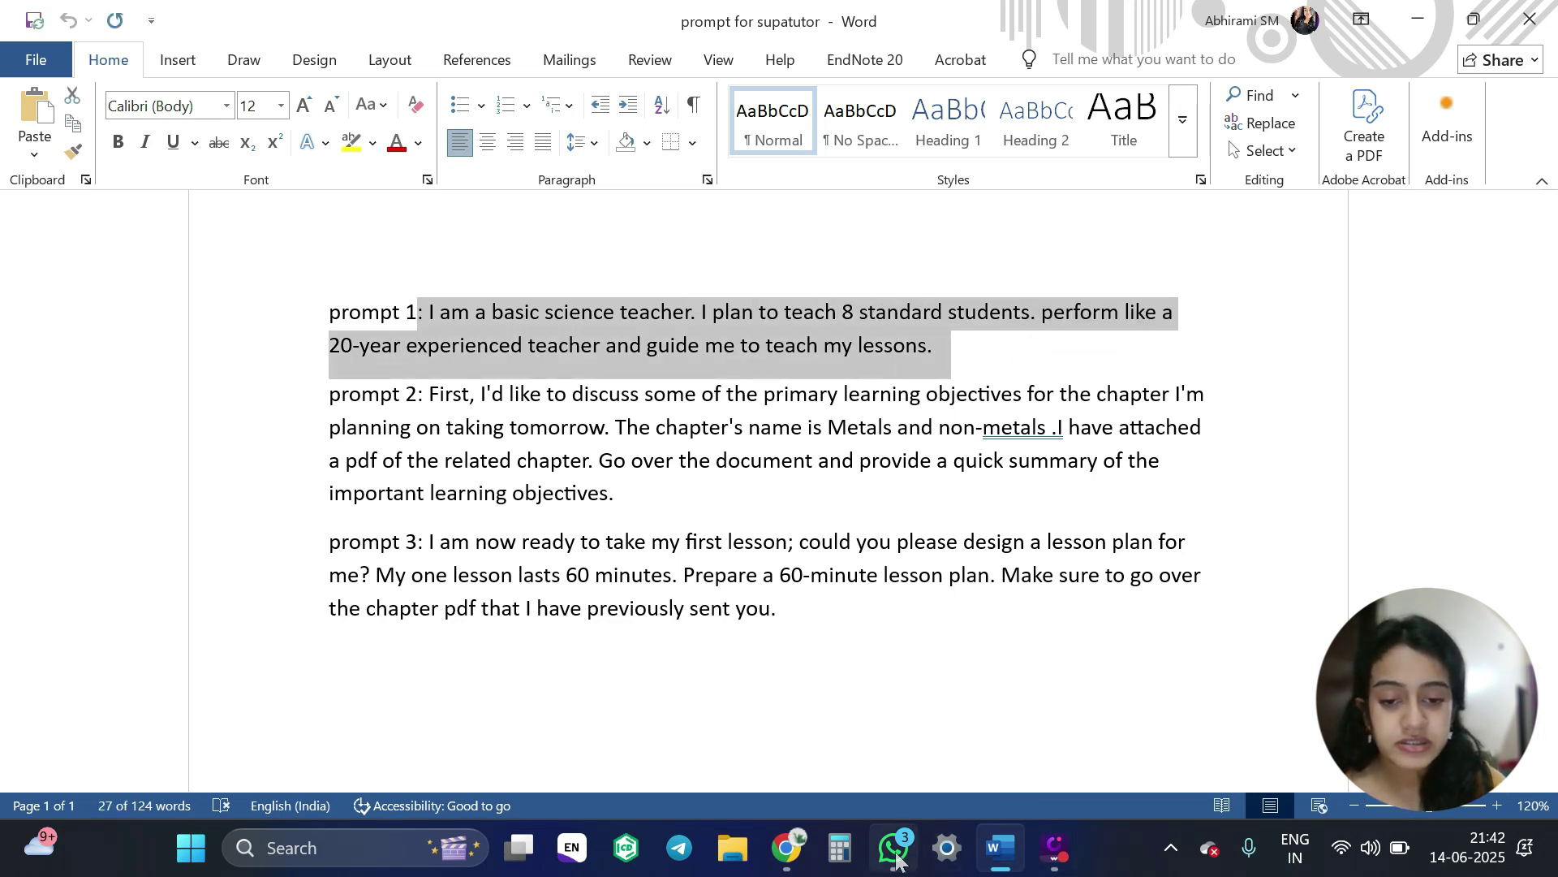
Step: Paste prompt 1 into ChatGPT, remove its leading colon, and send it
click(786, 849)
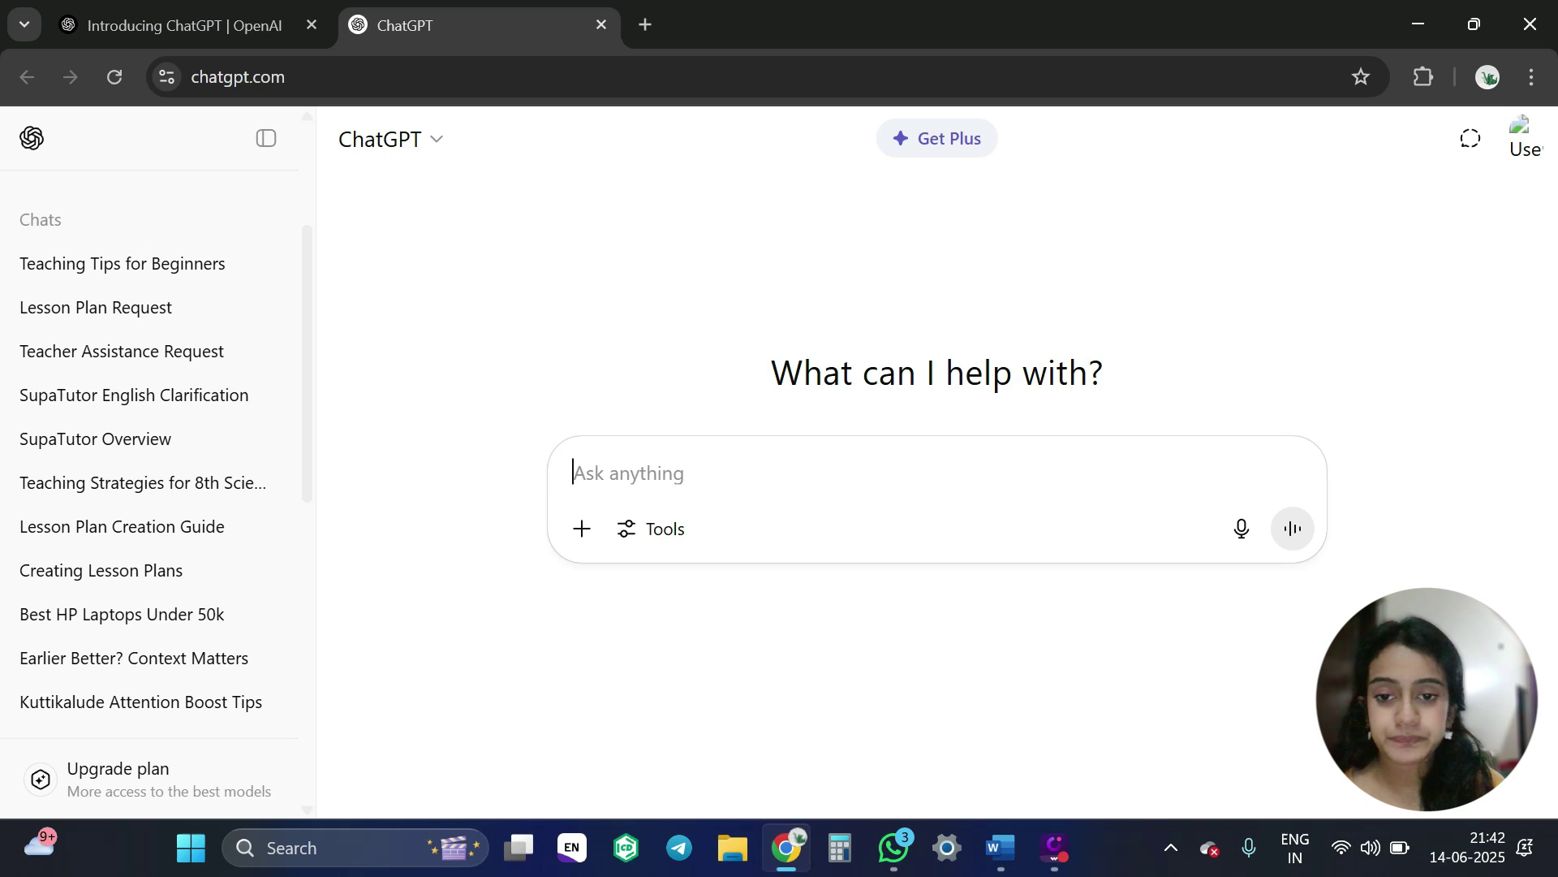
key(ctrl+v)
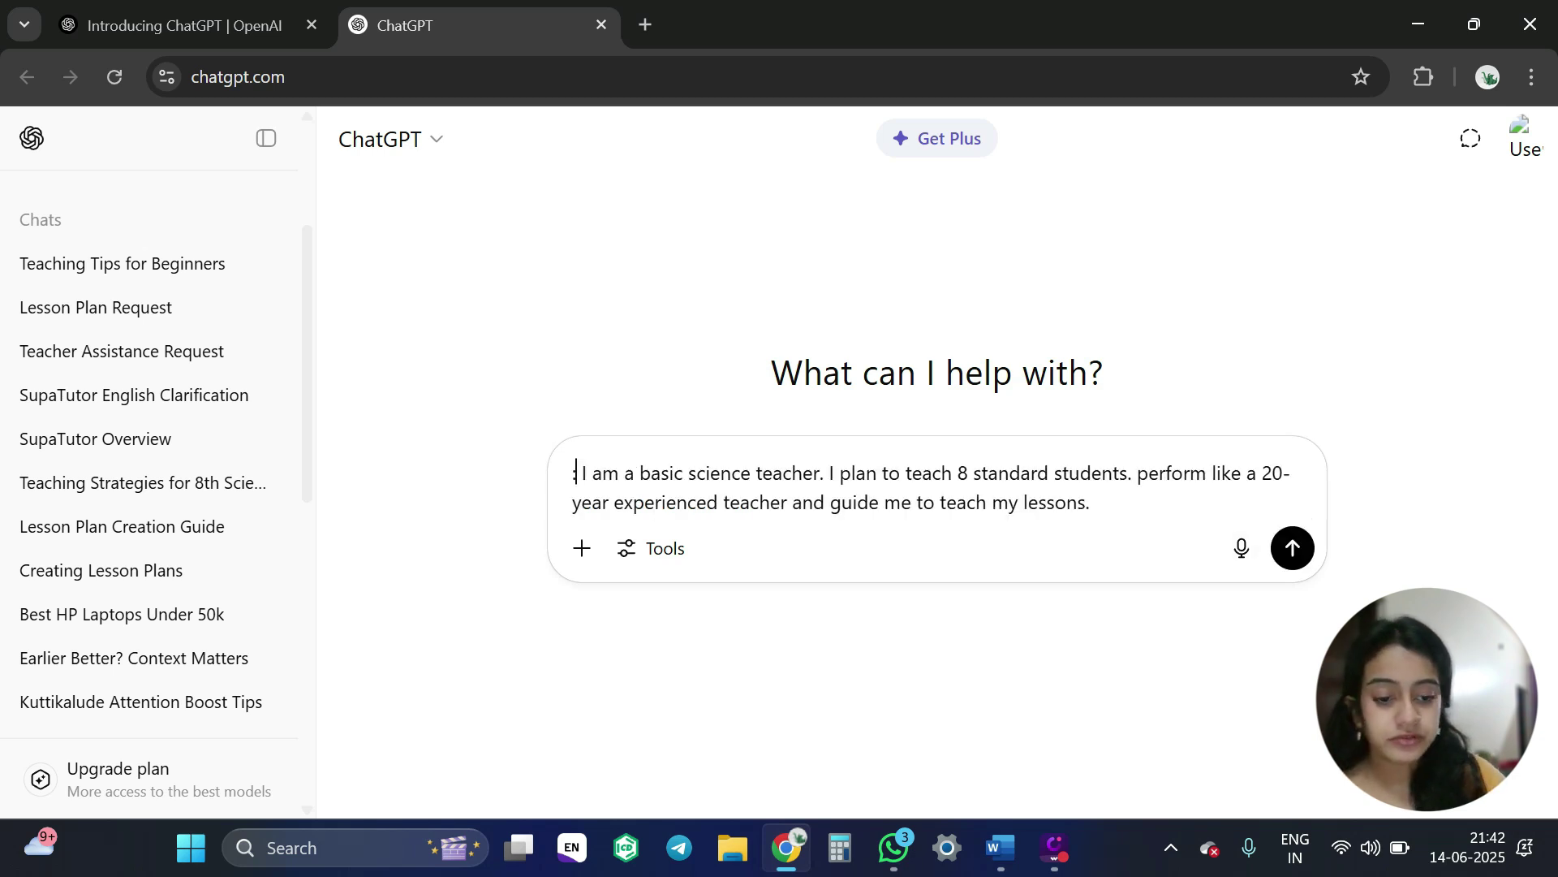
key(Delete)
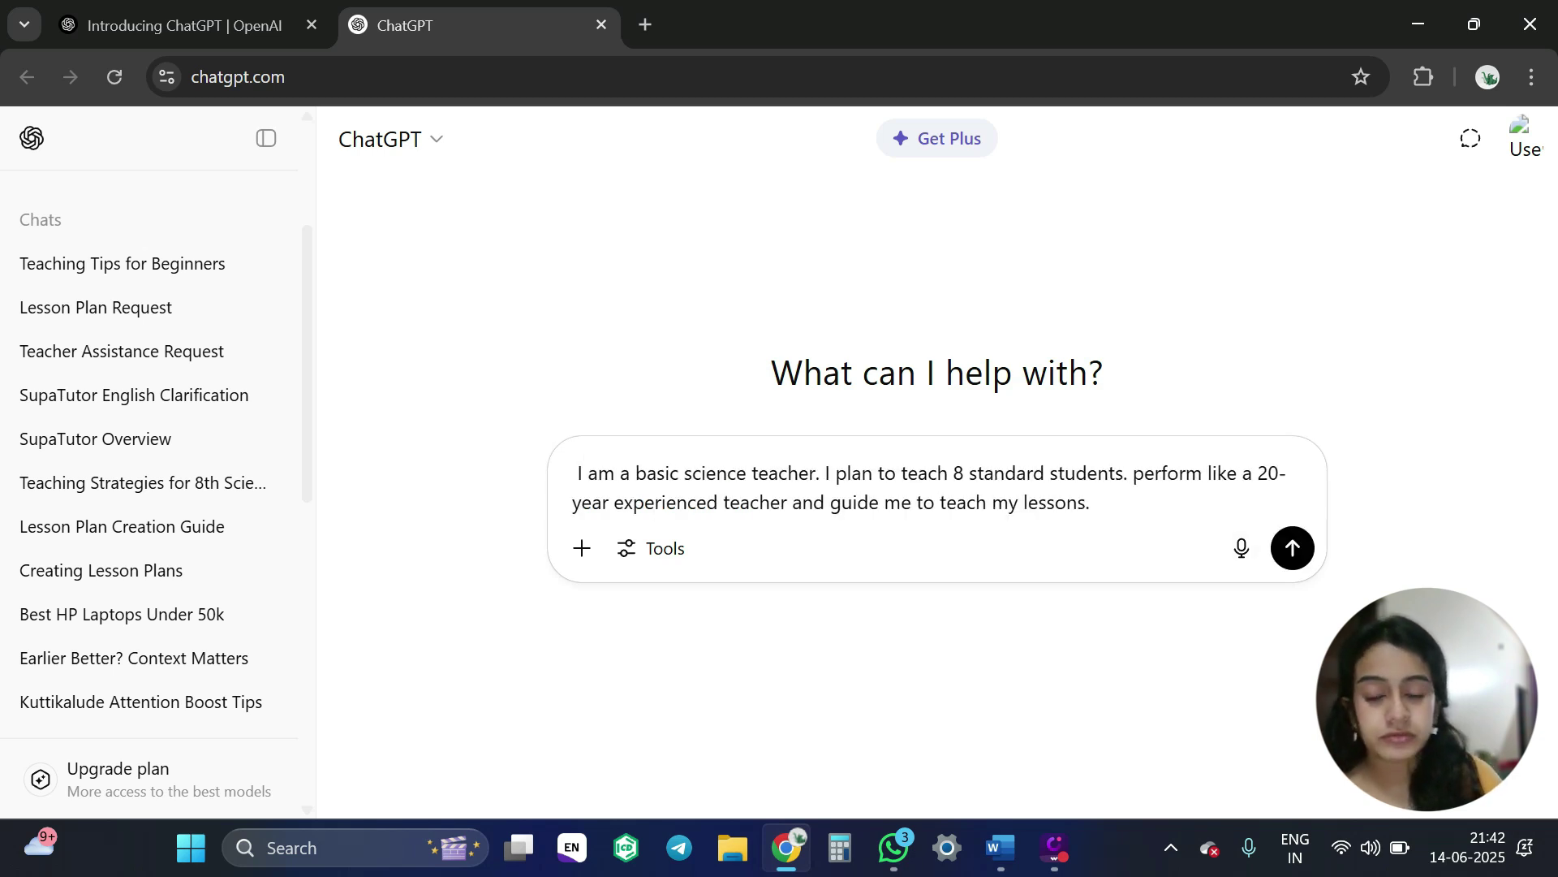
click(1292, 550)
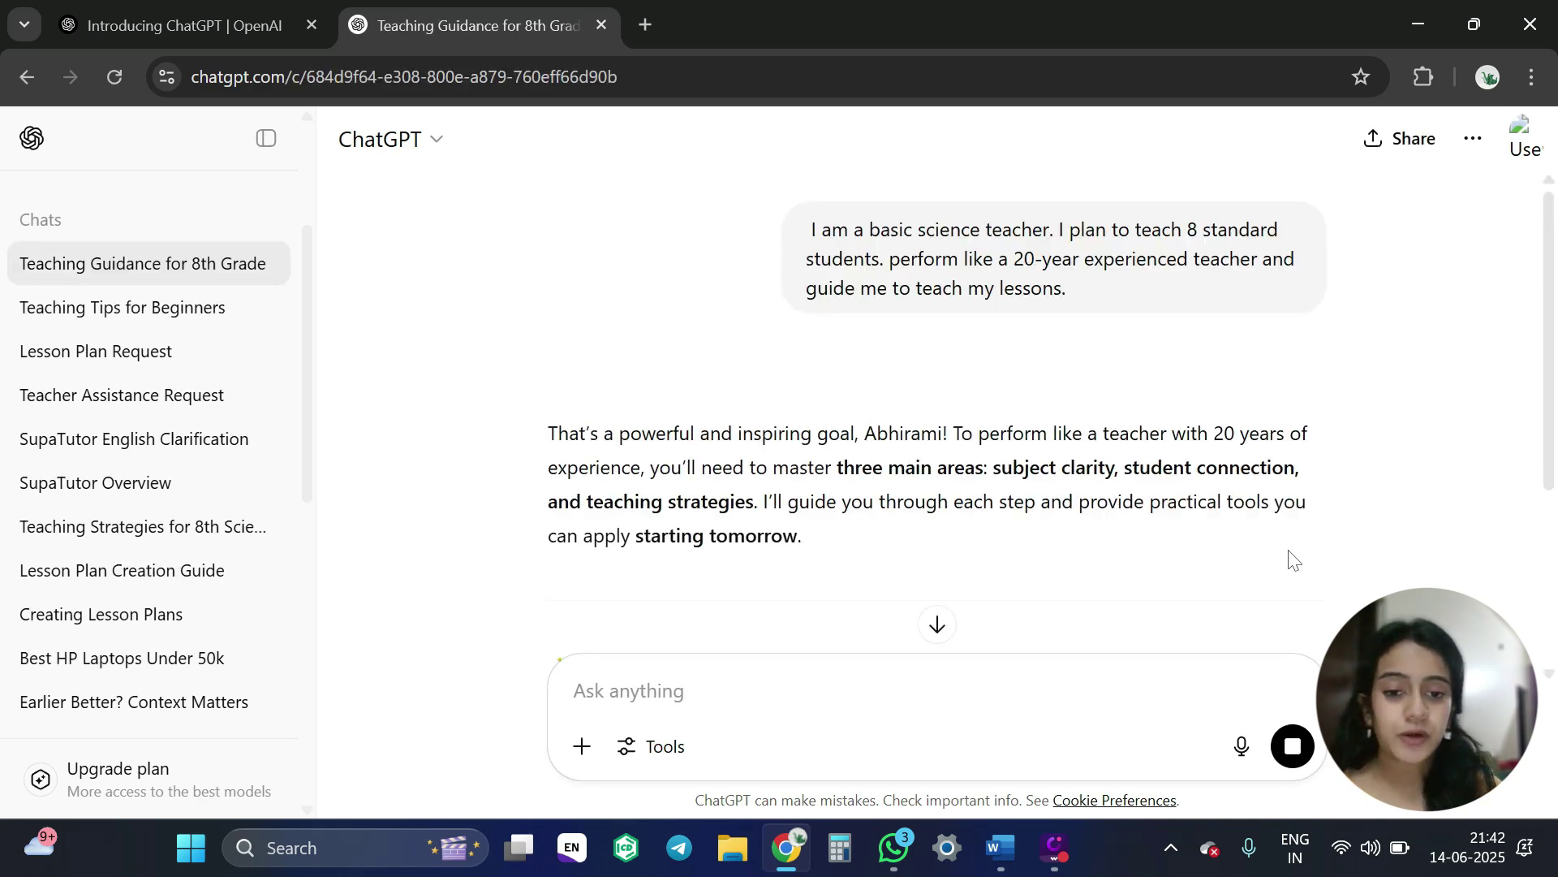
Step: Follow the streaming teaching-guidance reply down to its closing offers of further help
scroll(1158, 503, down, 3)
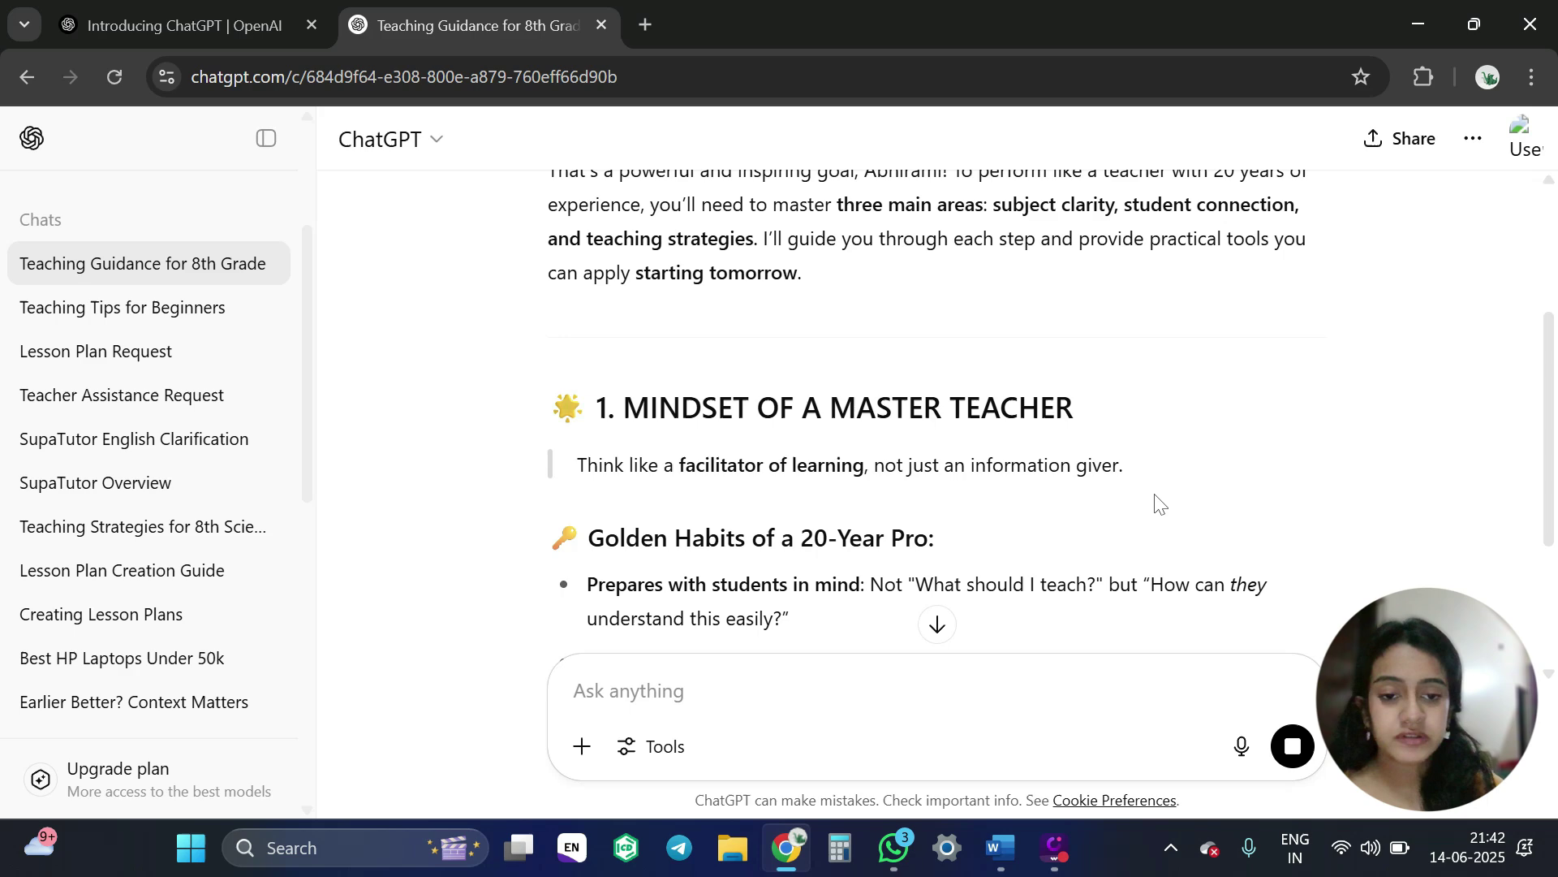
scroll(1159, 503, down, 8)
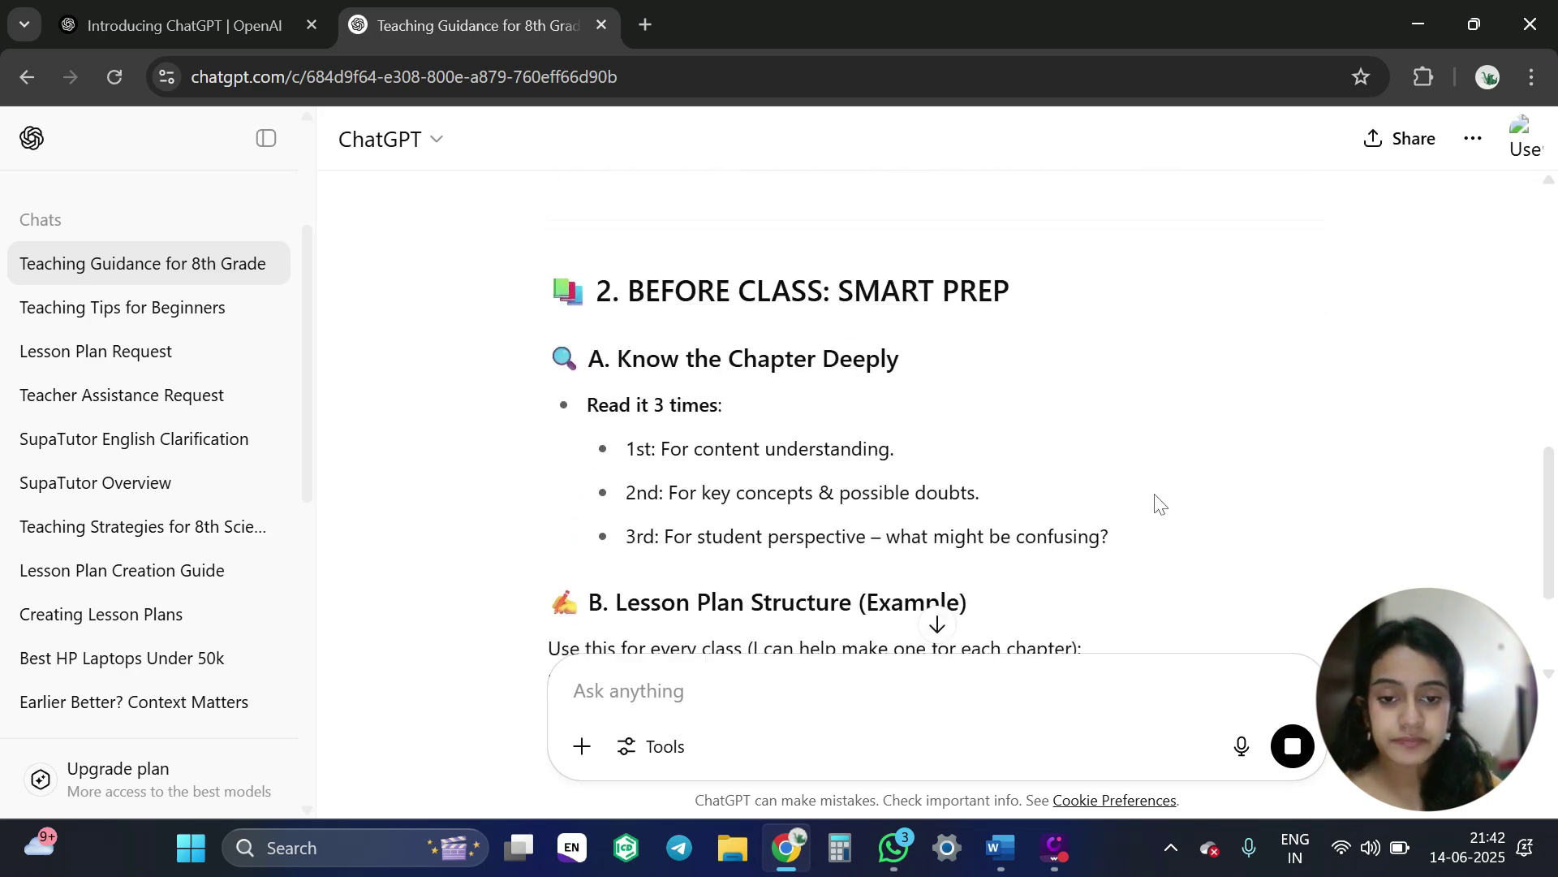
scroll(1158, 503, down, 3)
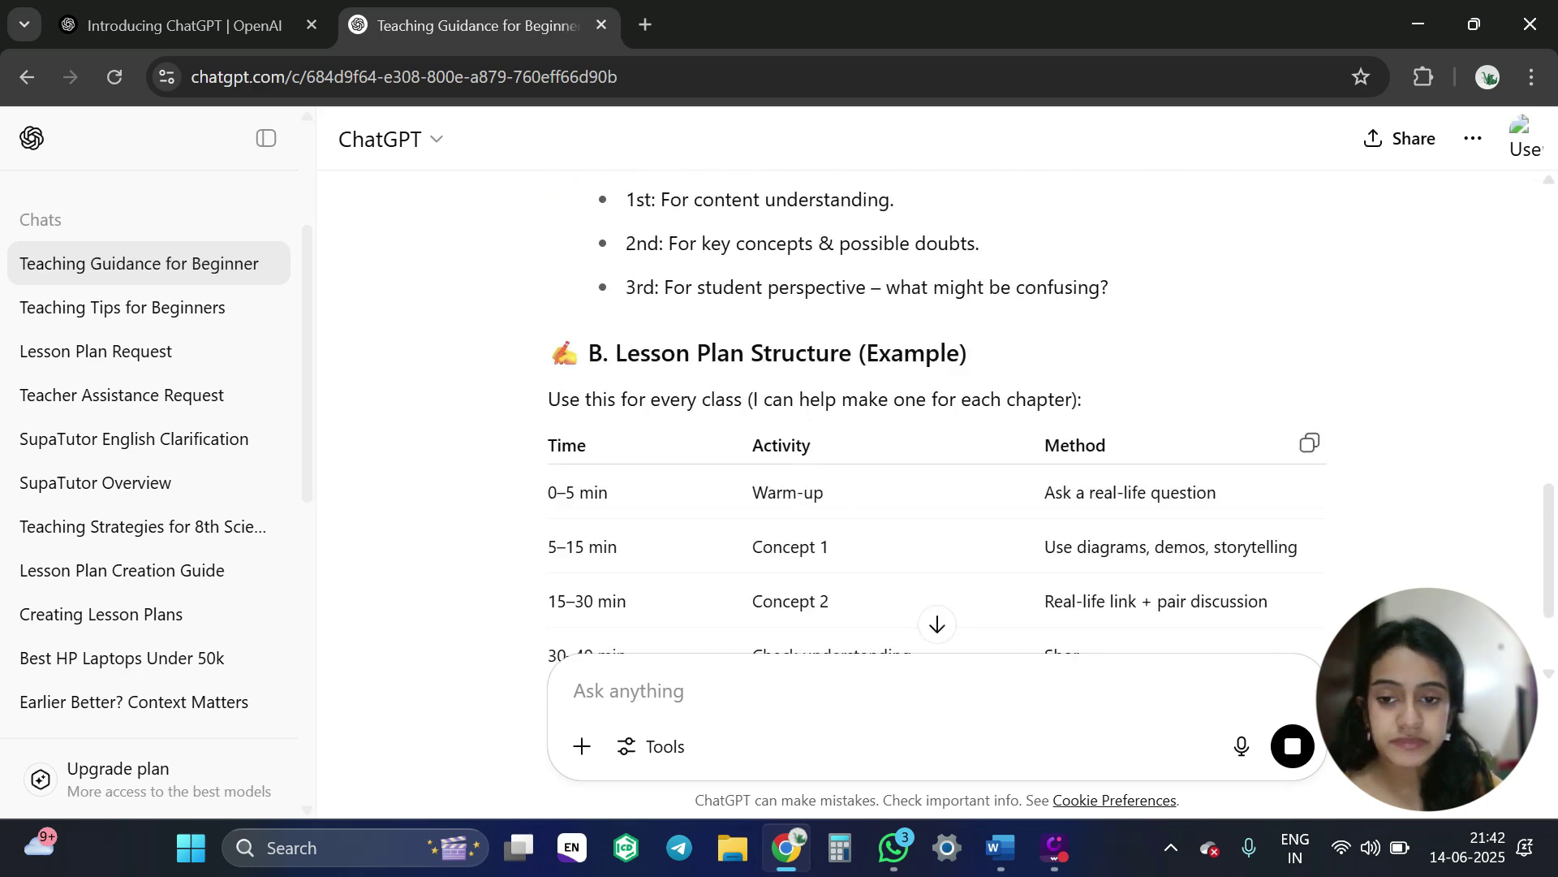
scroll(1159, 498, down, 3)
click(935, 615)
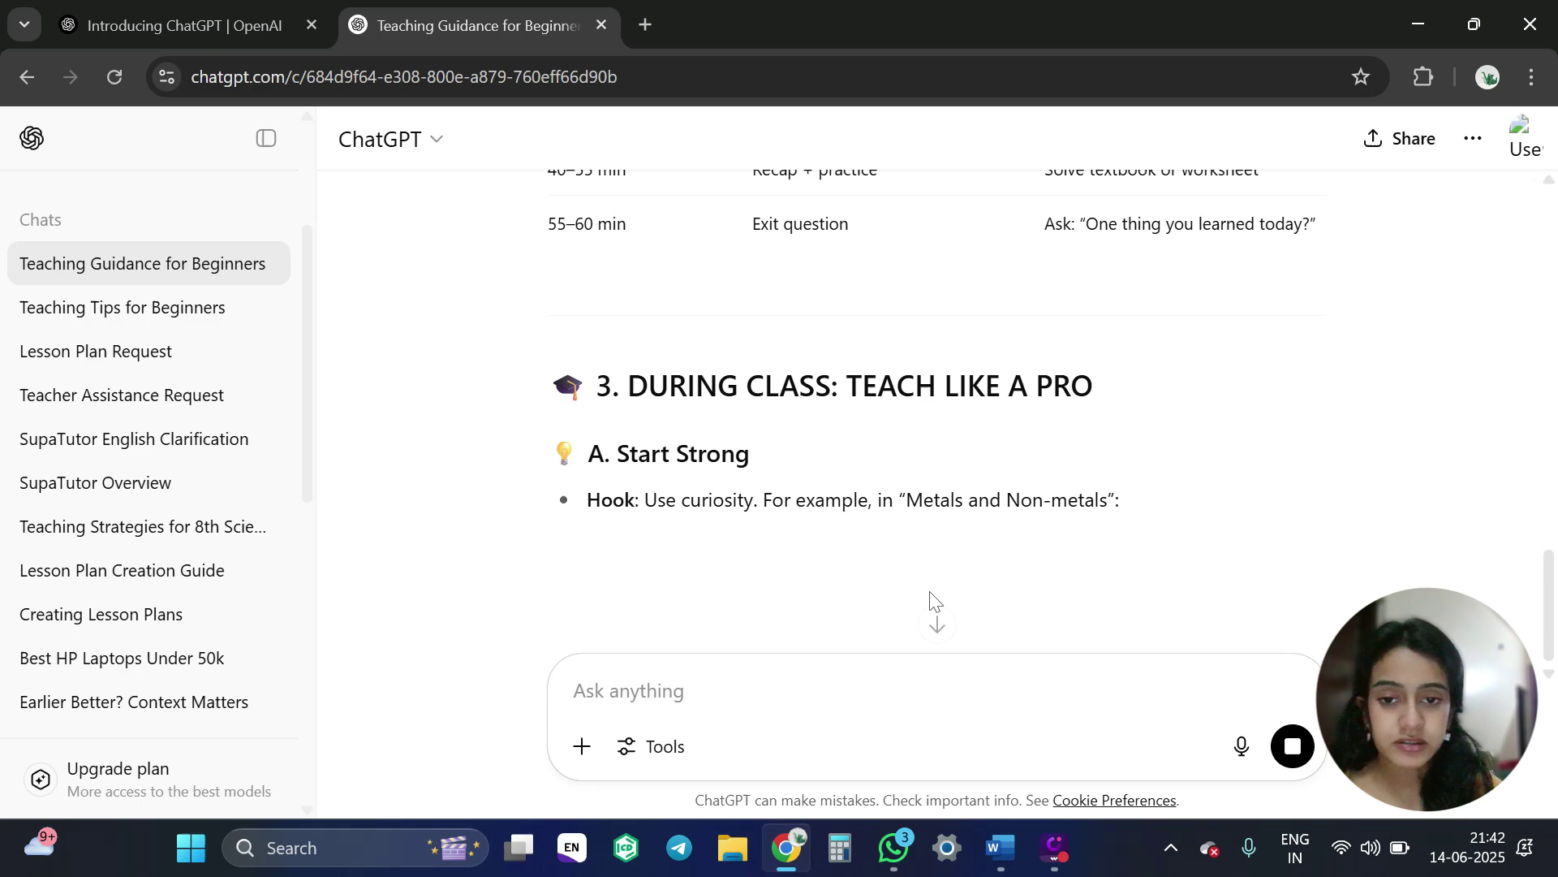
scroll(932, 599, down, 2)
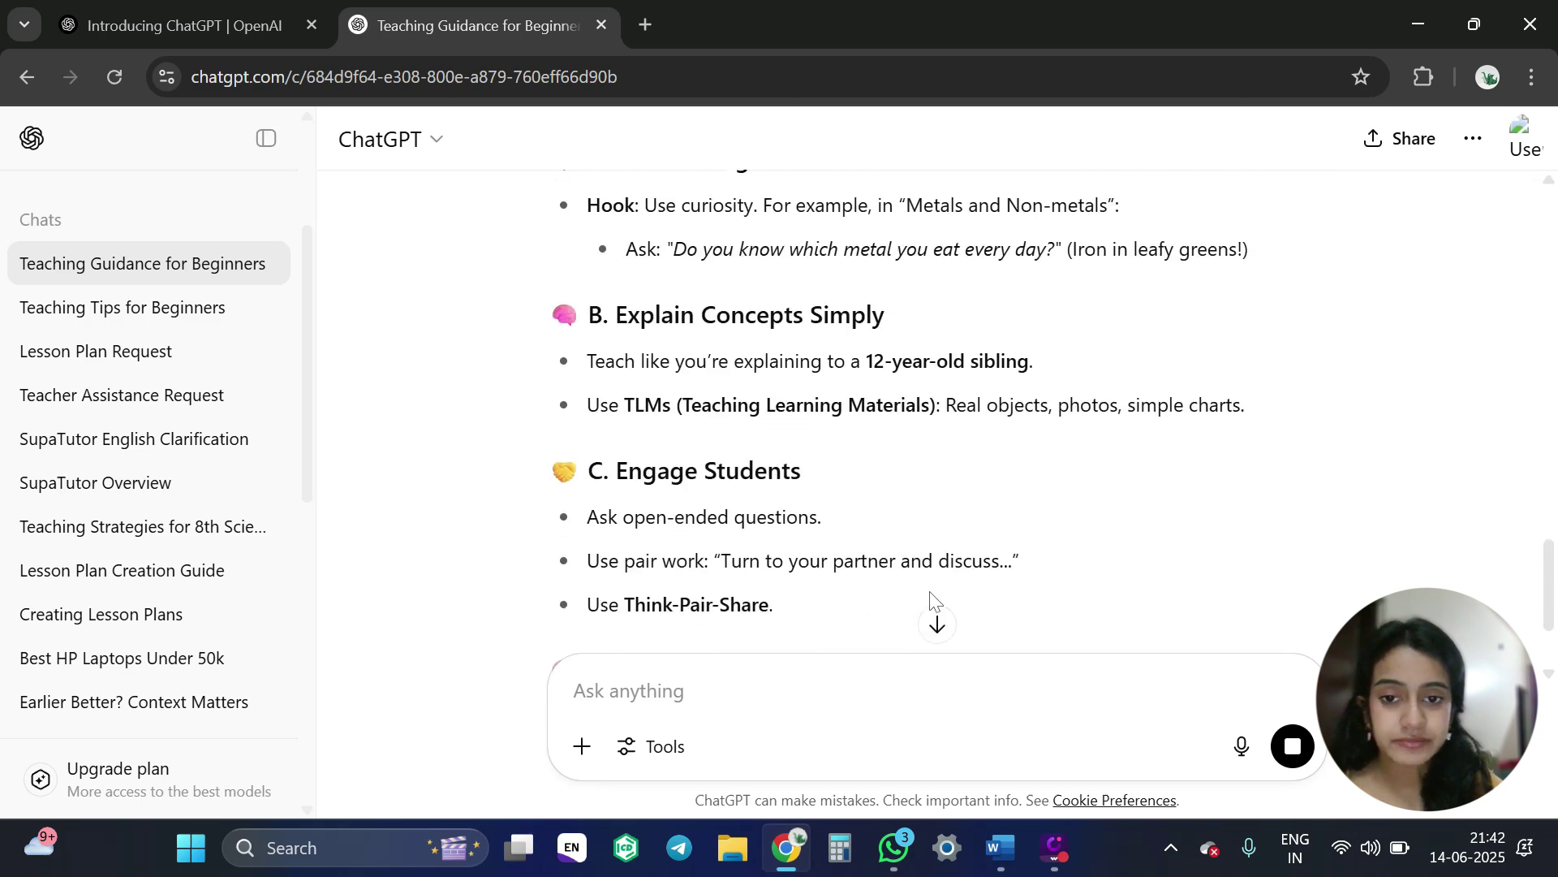
scroll(932, 601, down, 10)
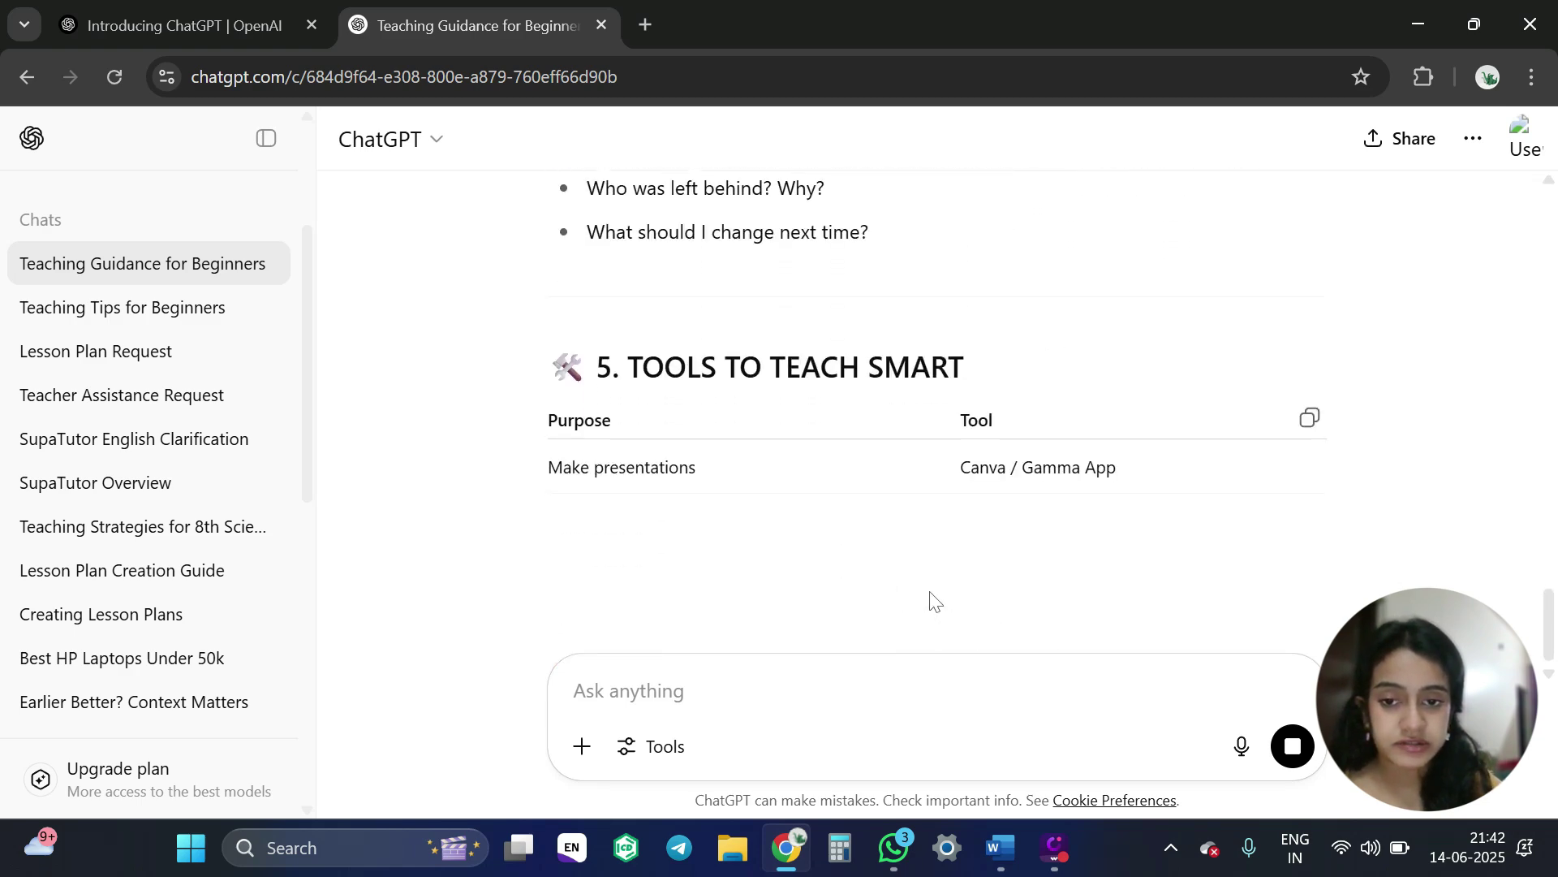
scroll(932, 601, down, 8)
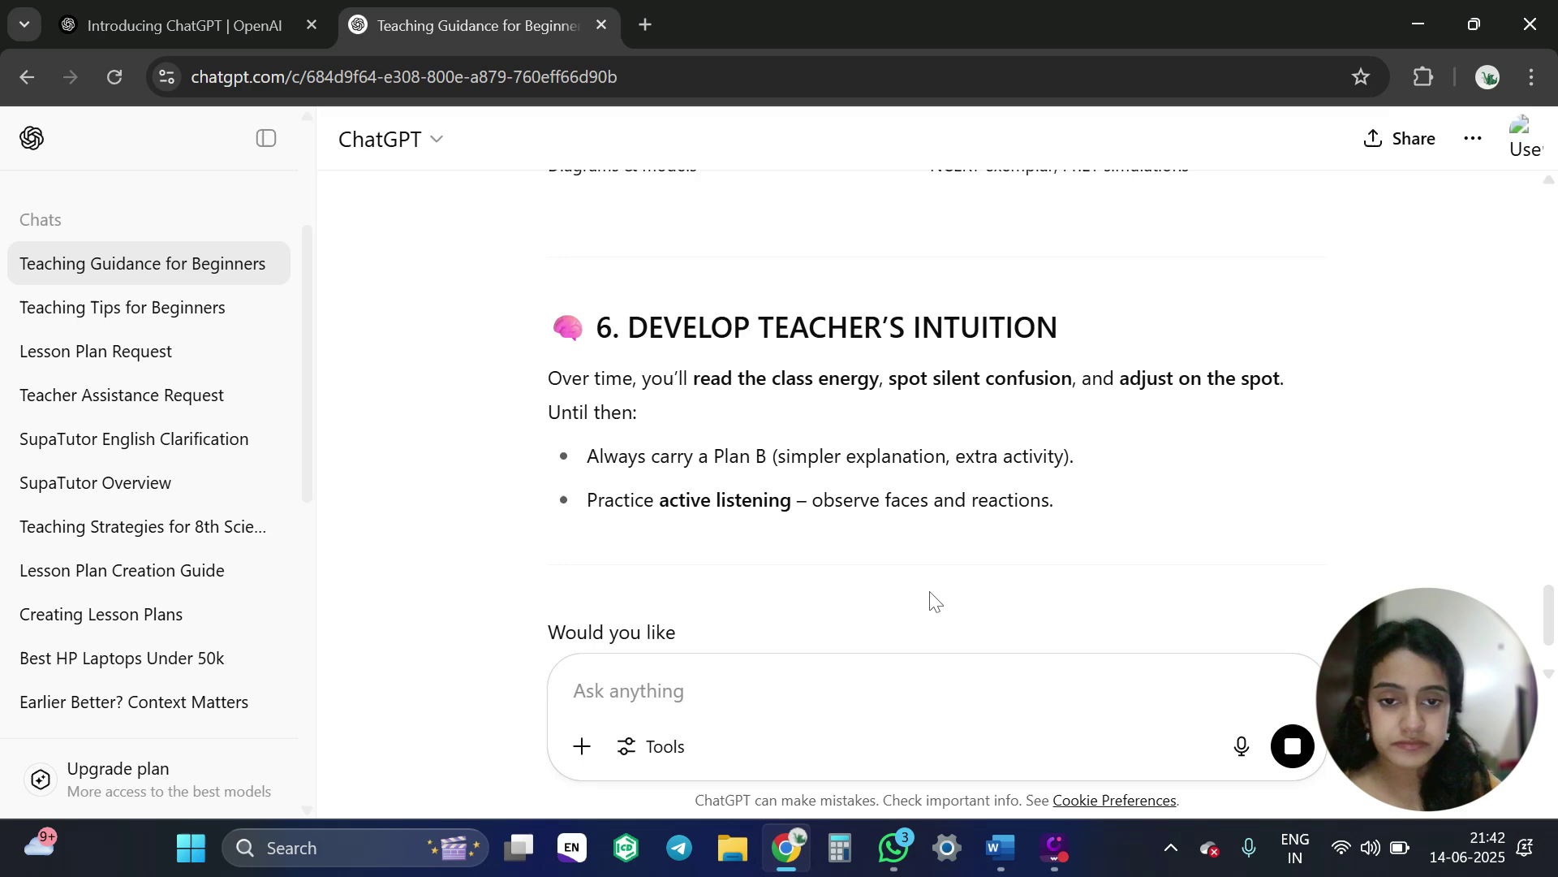
scroll(932, 601, down, 3)
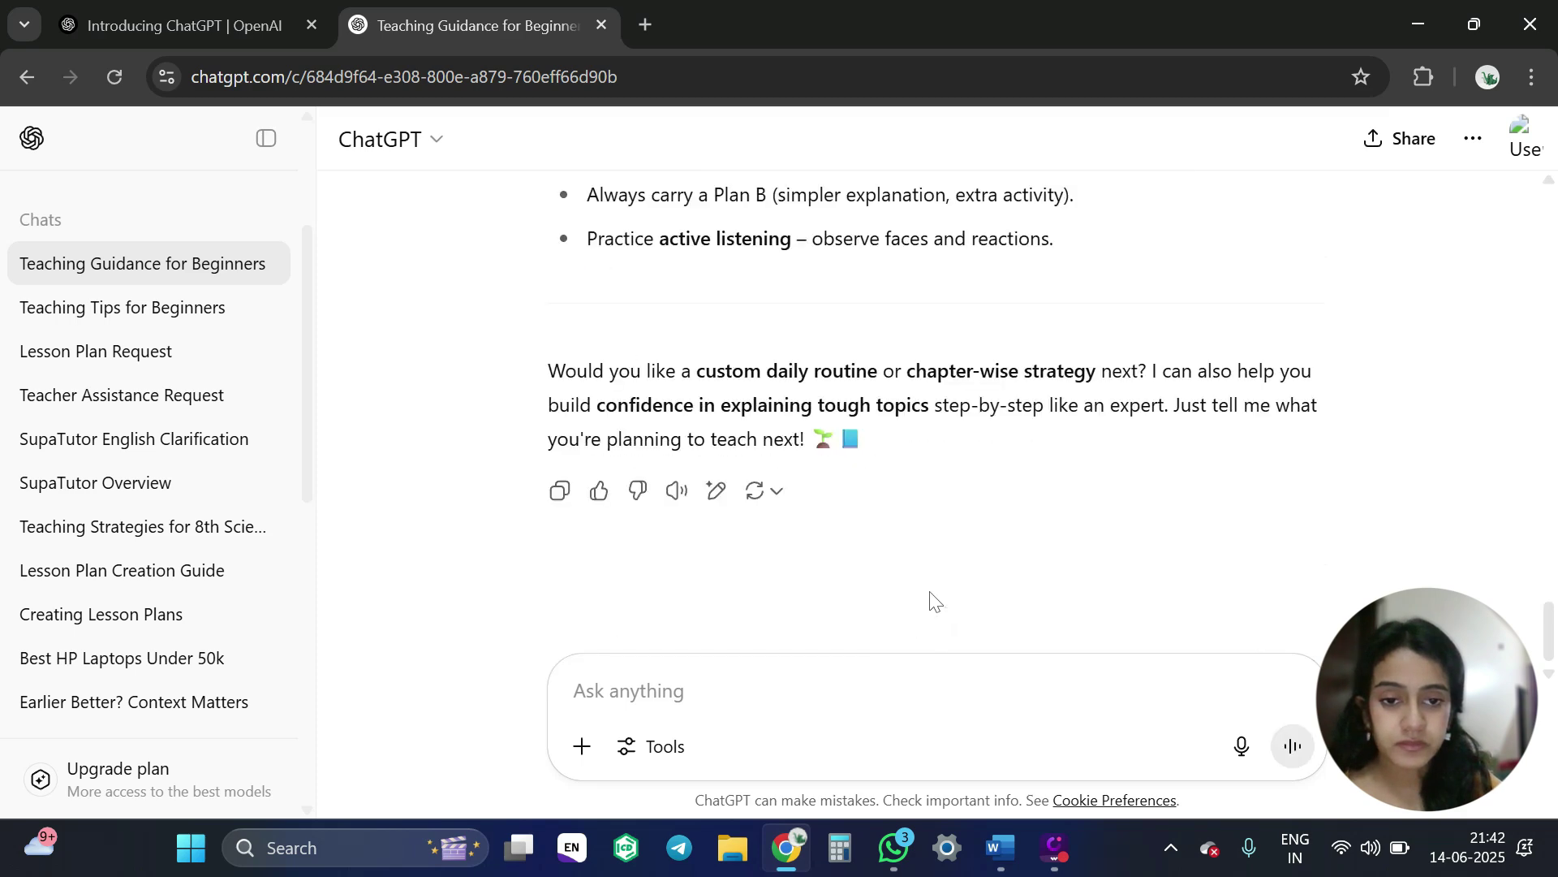
Step: Select prompt 2's Metals and non-metals learning-objectives text in the Word document
click(1001, 847)
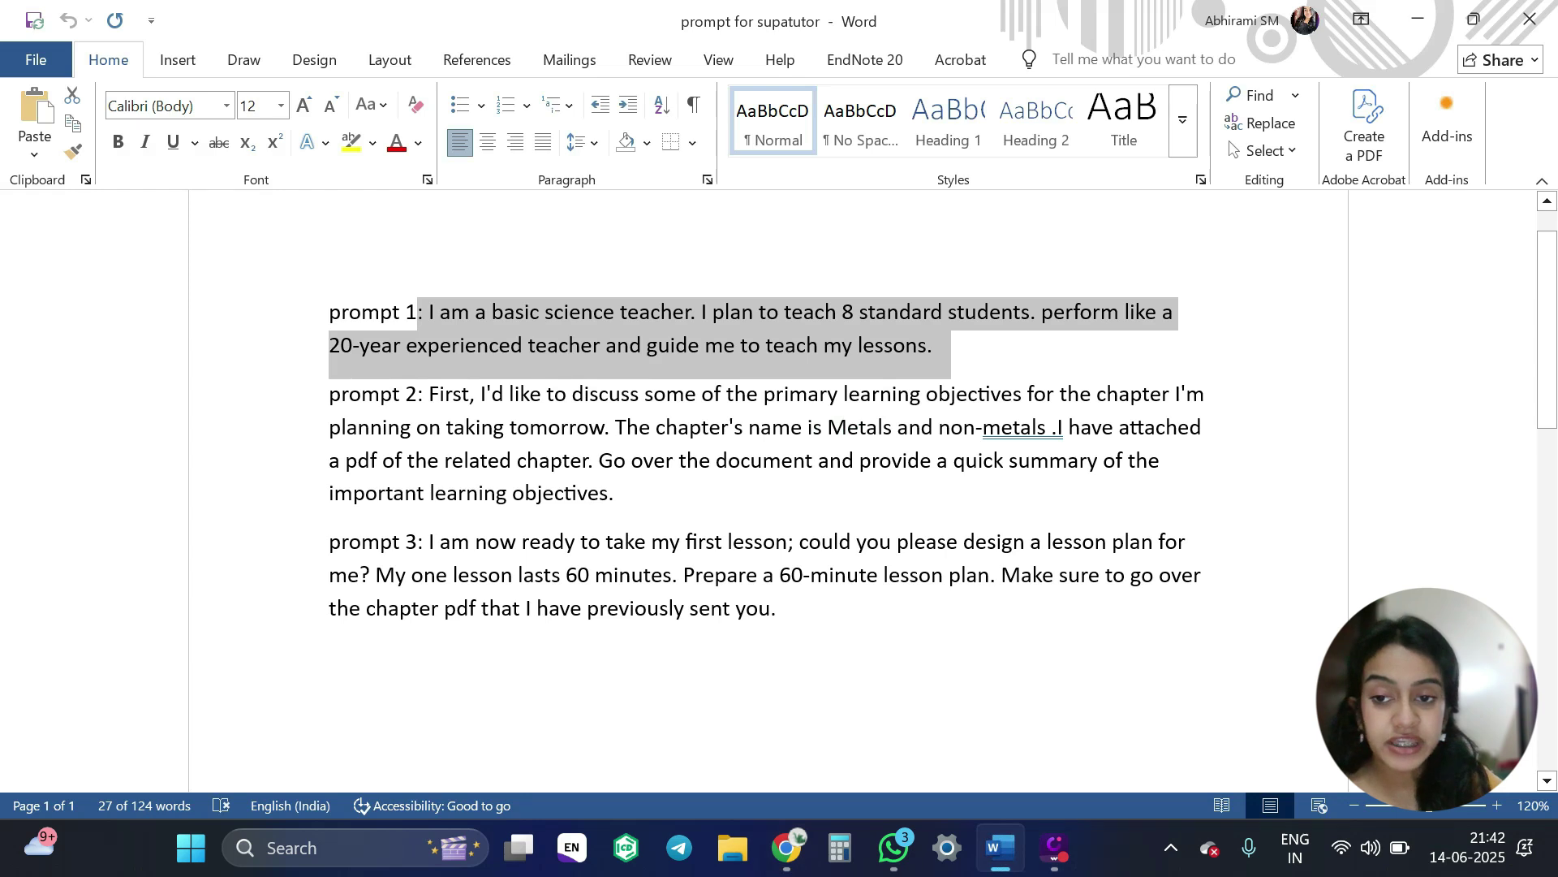
click(423, 394)
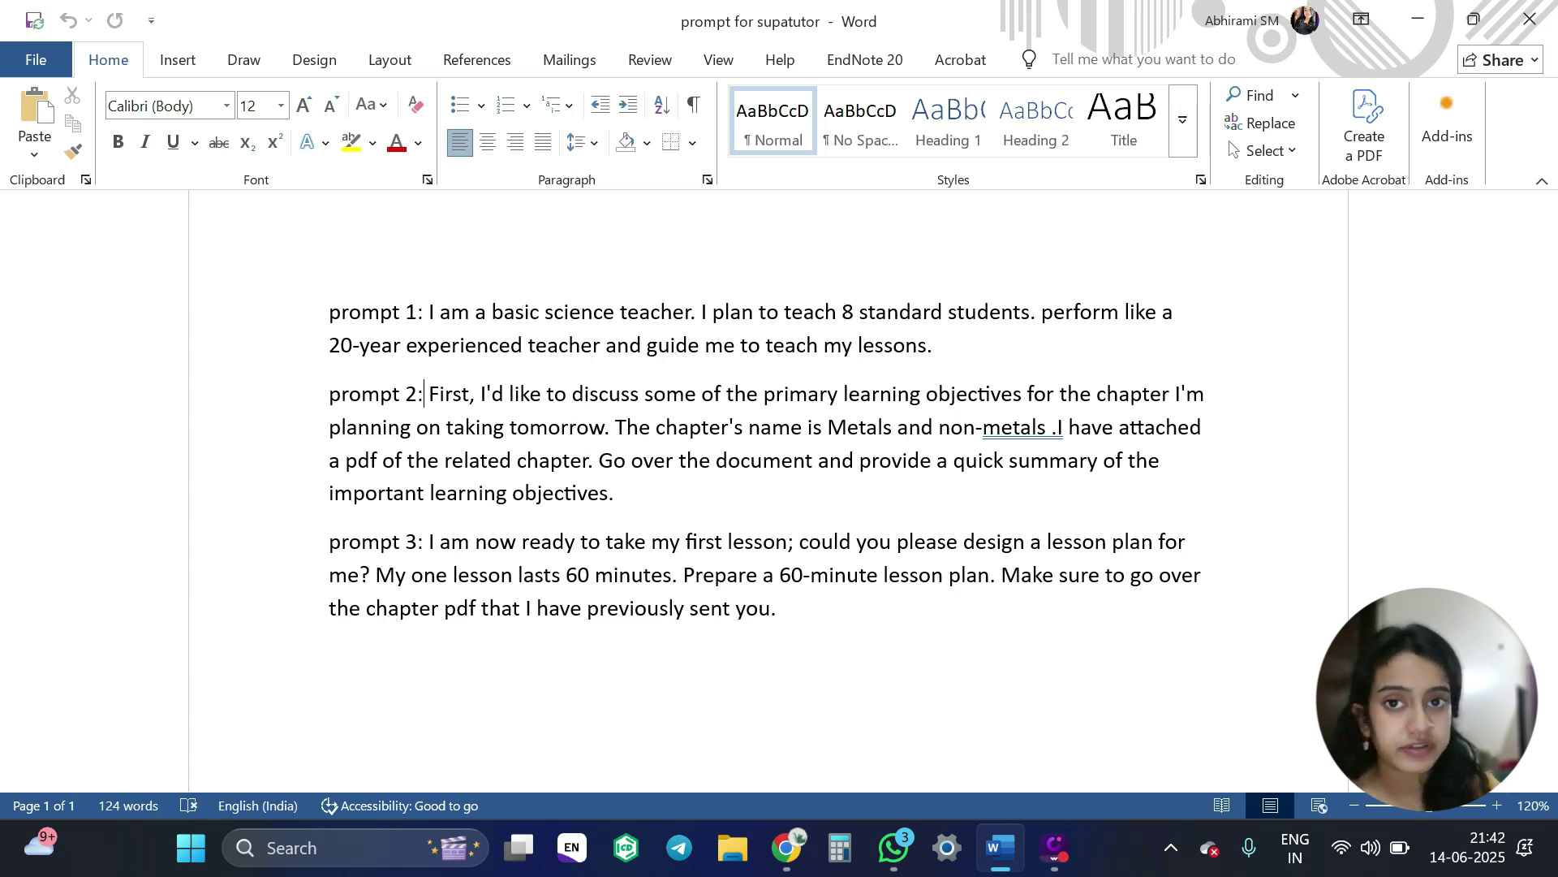
drag(429, 393, 621, 493)
key(ctrl+c)
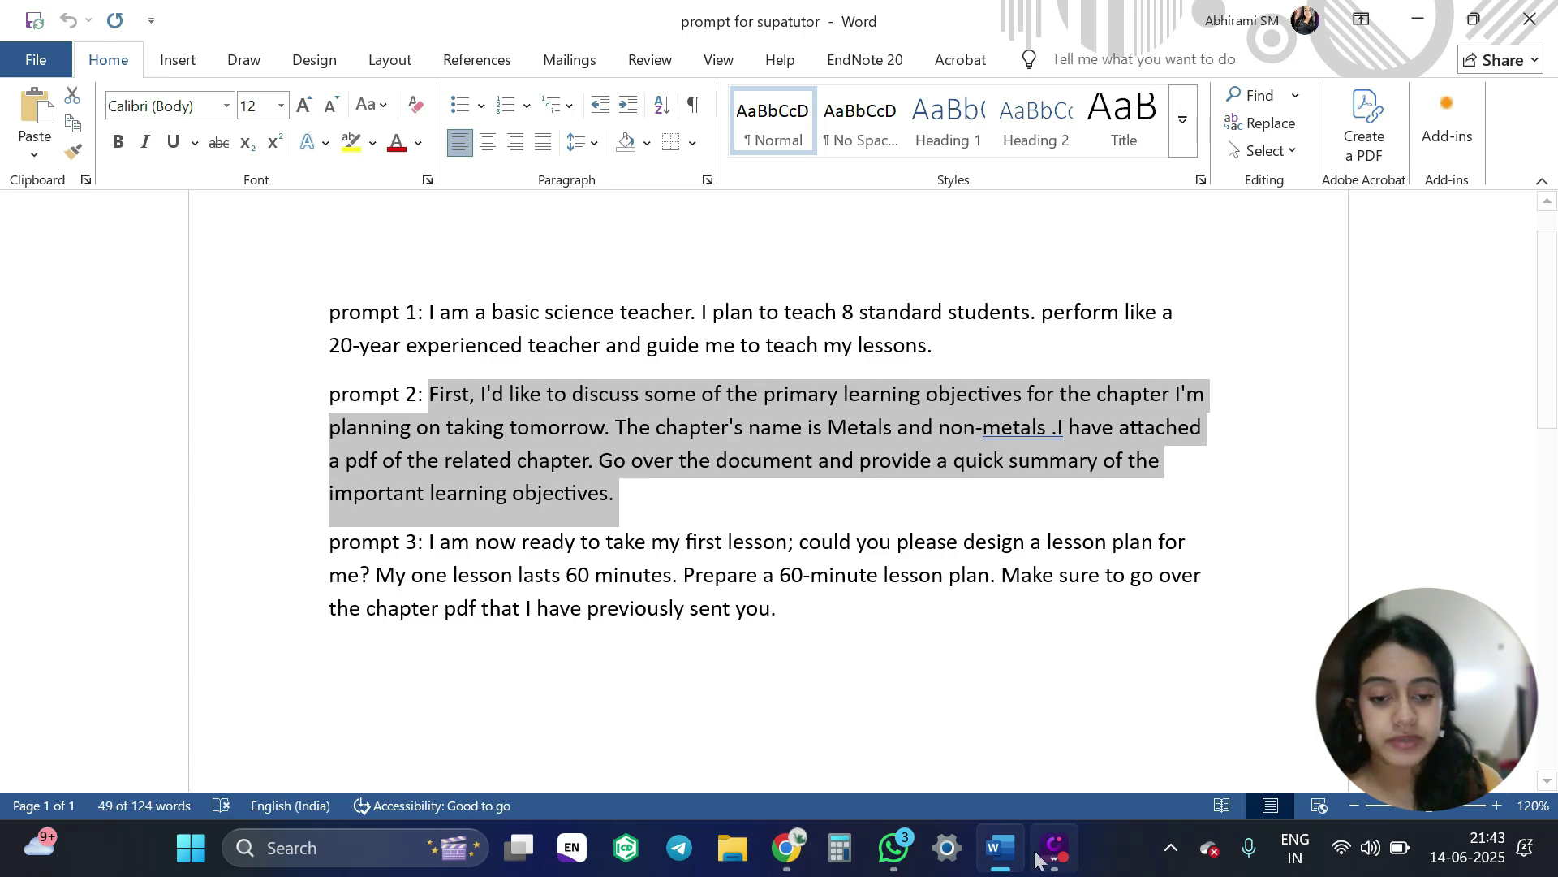
Step: Send the learning-objectives prompt and read the six objectives and the 60-minute plan offer
click(790, 859)
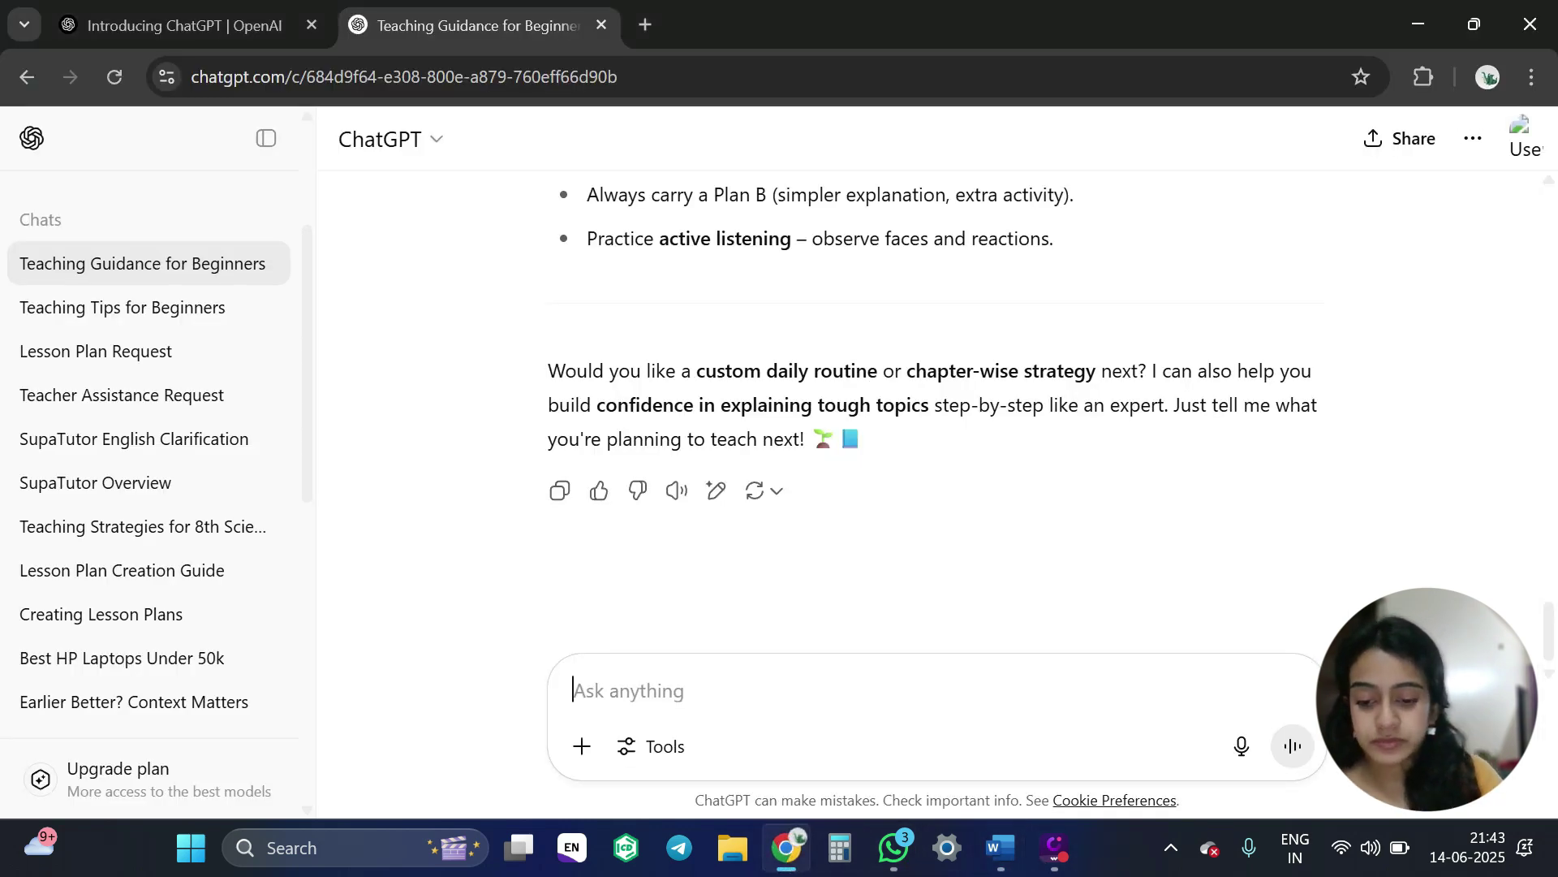
key(ctrl+v)
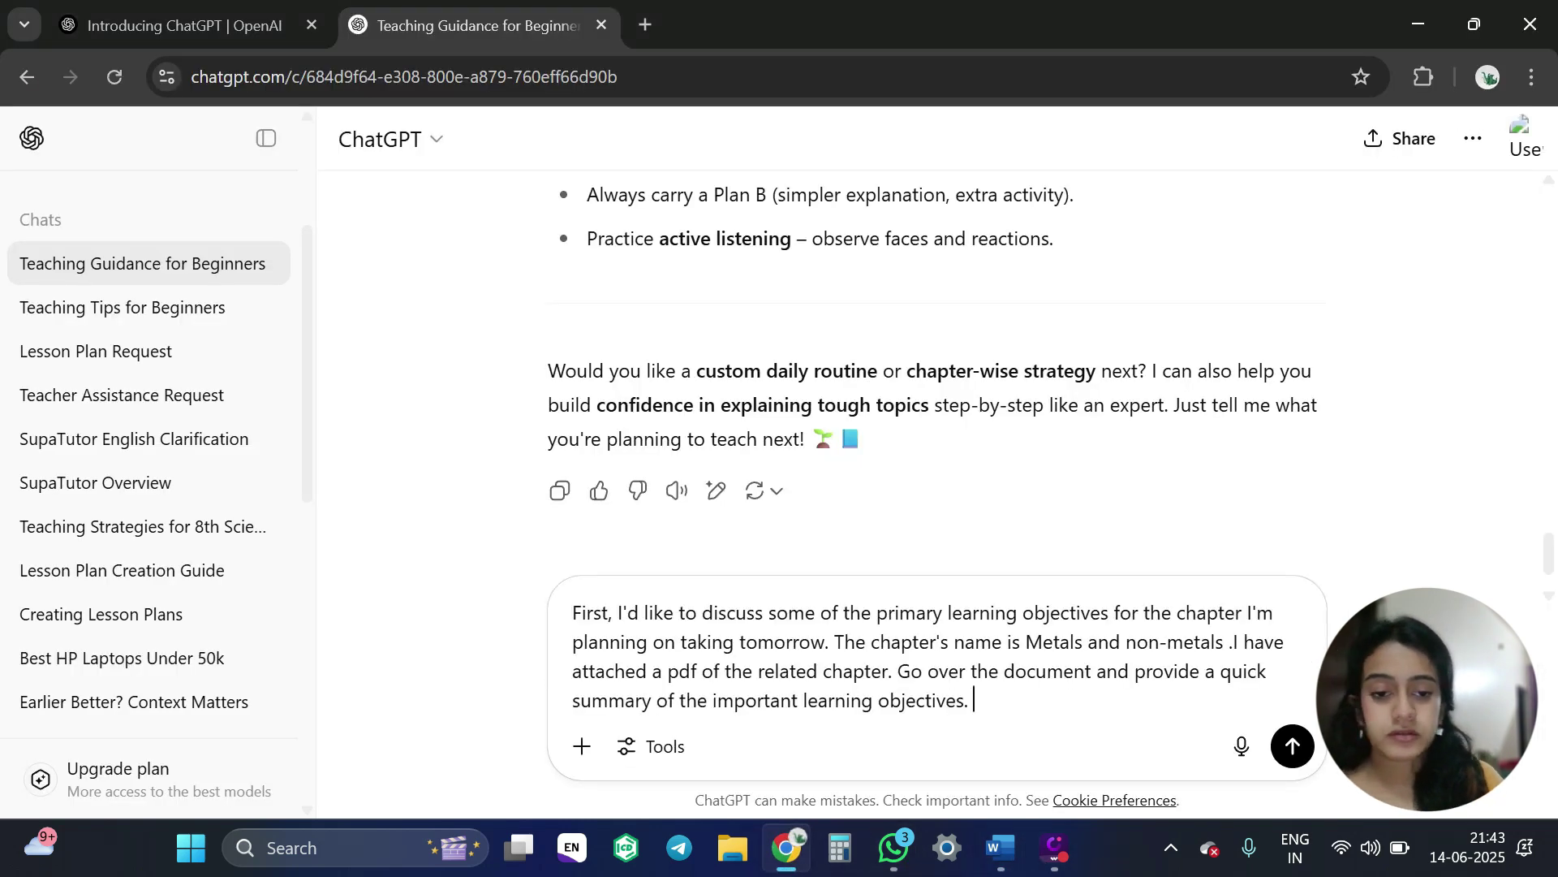
click(1291, 746)
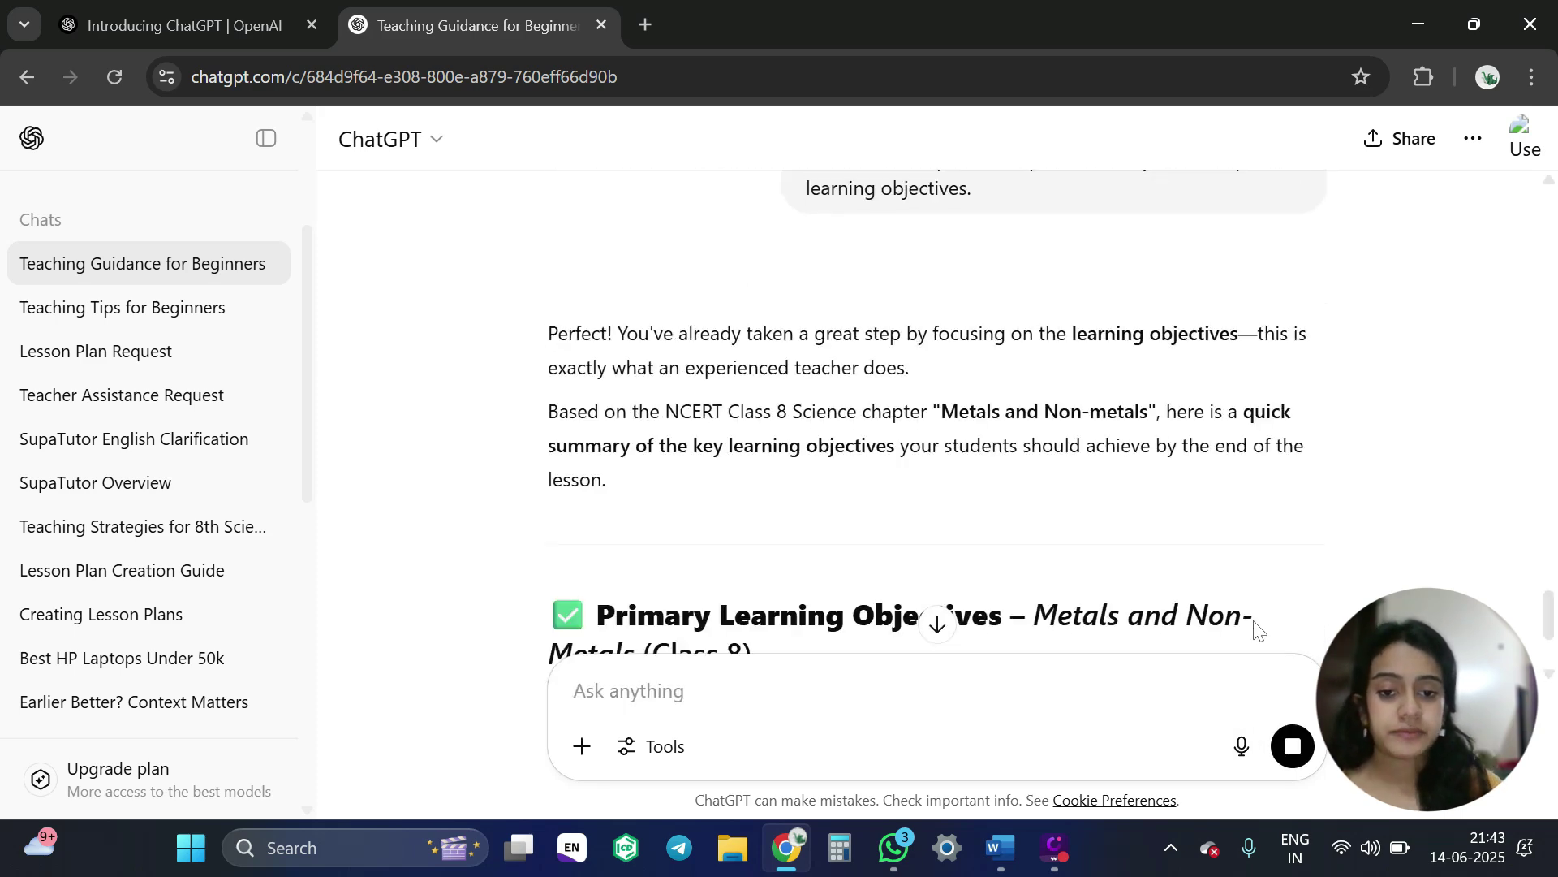
scroll(985, 539, down, 6)
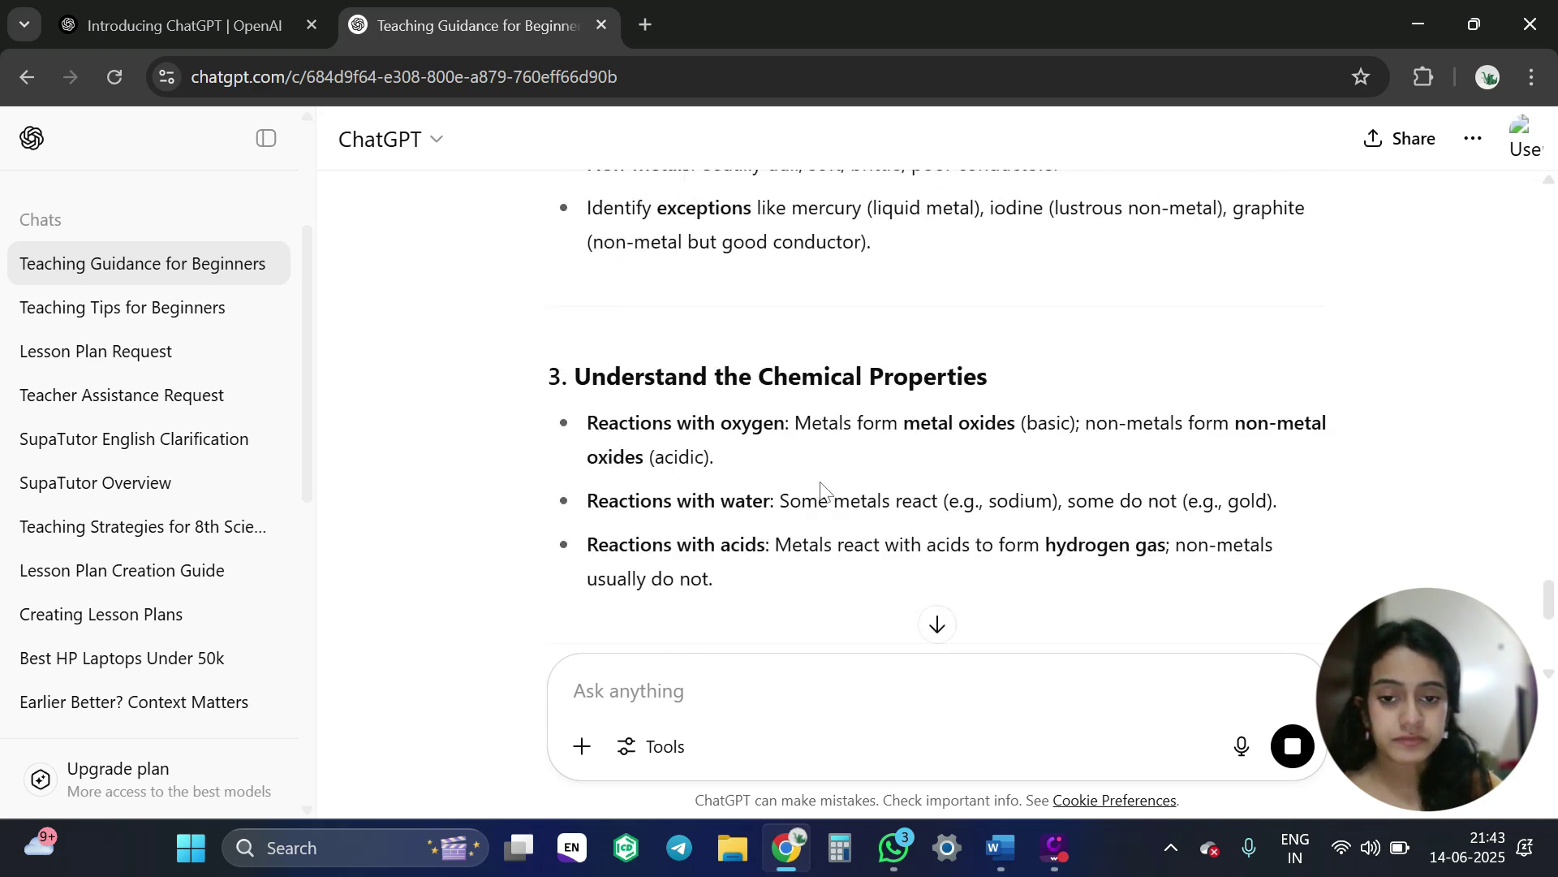
scroll(807, 497, down, 5)
scroll(812, 487, down, 4)
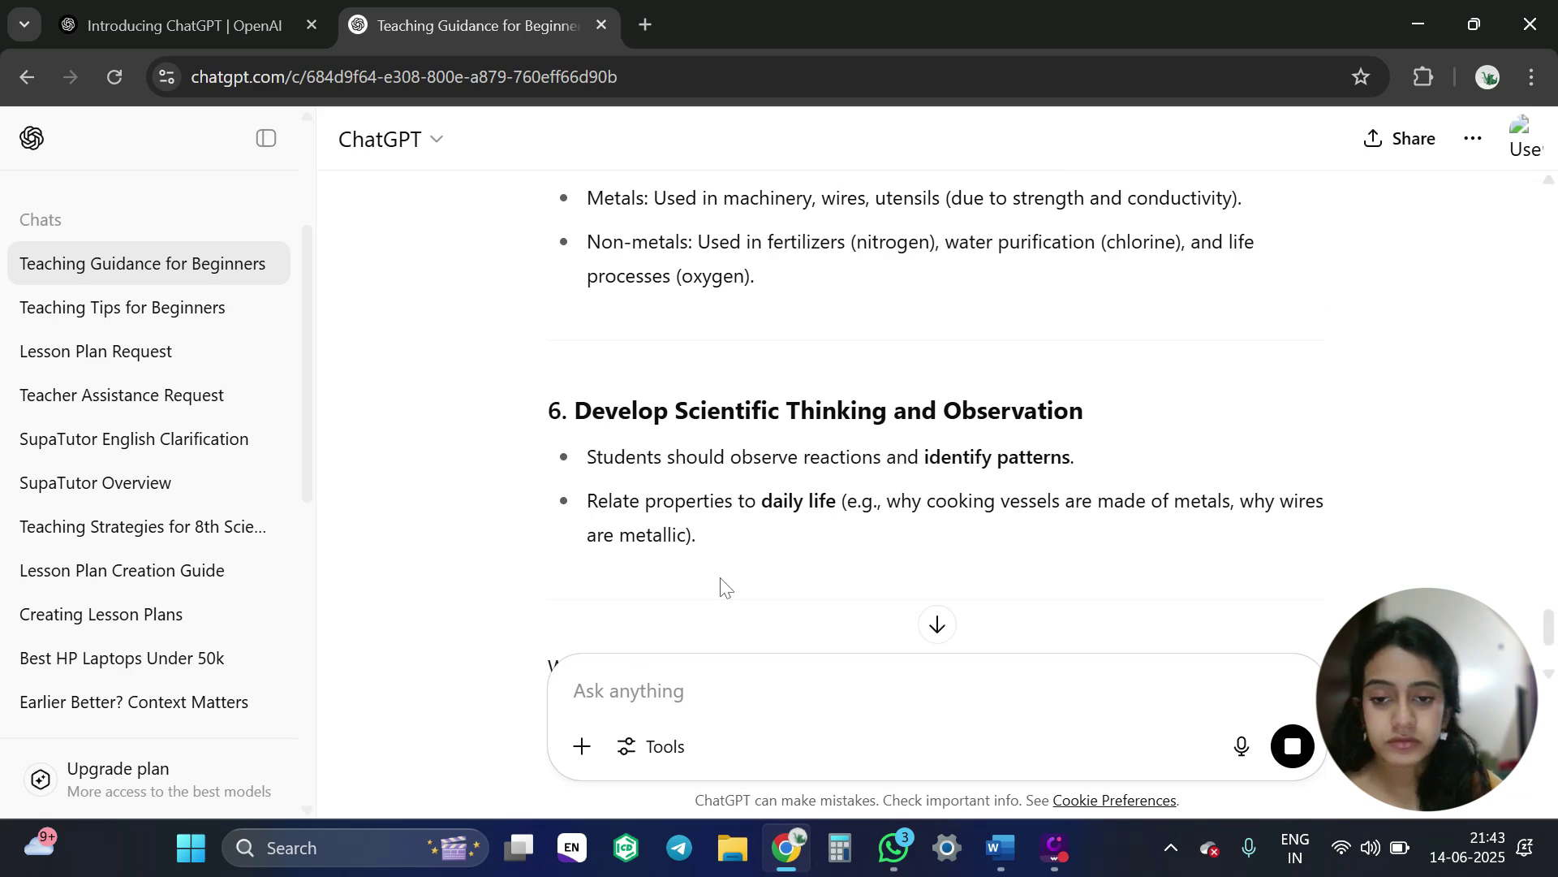
scroll(738, 528, down, 4)
scroll(759, 479, down, 1)
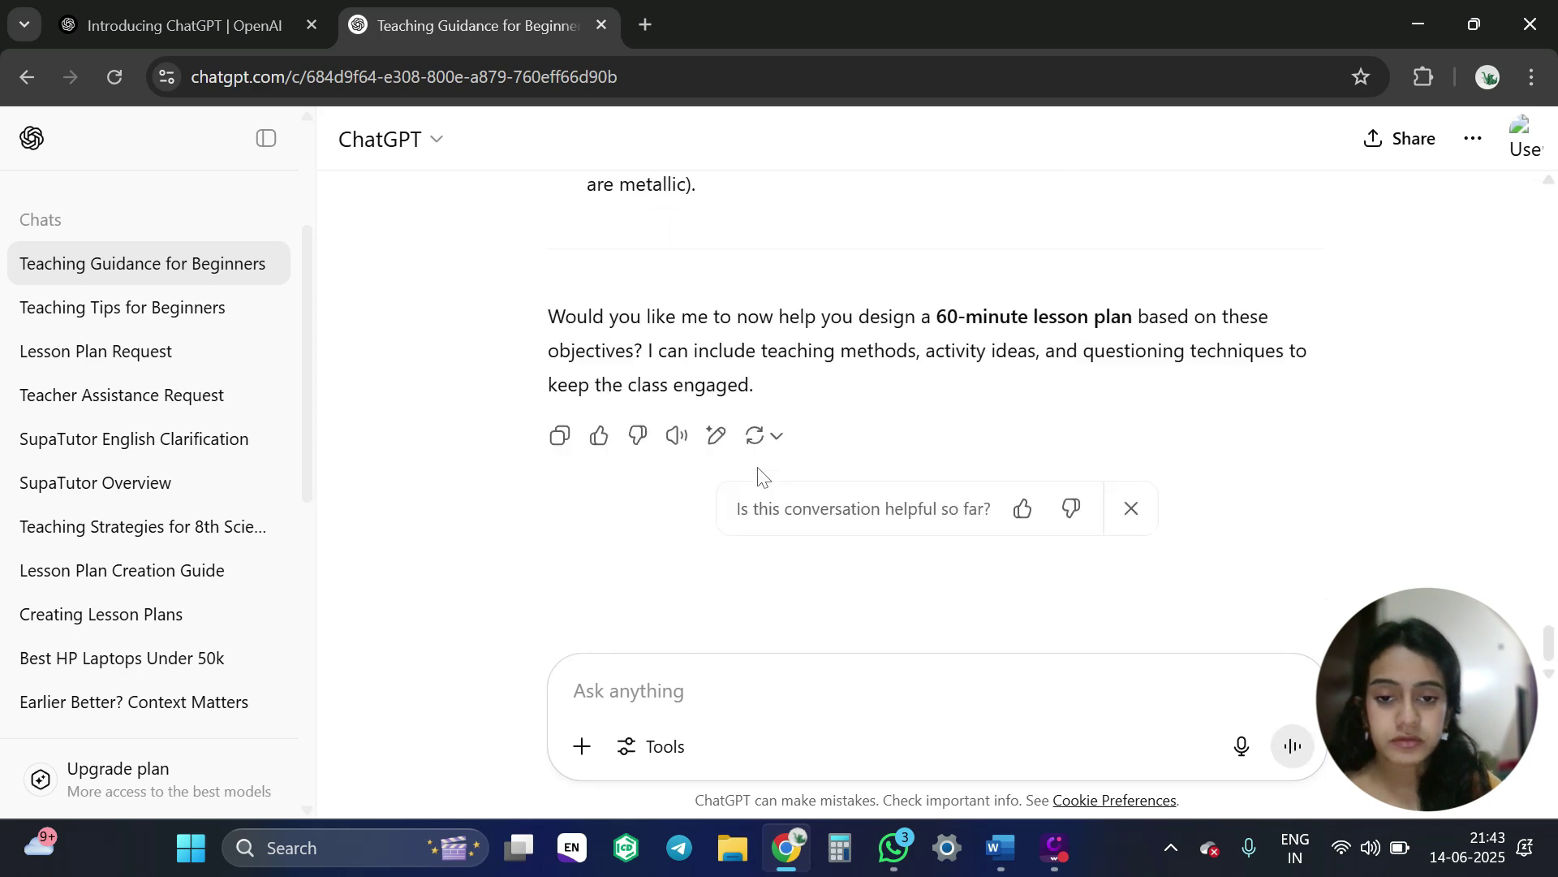
Step: Attach metals and nonmetals.pdf from the computer and send it to ChatGPT
click(591, 756)
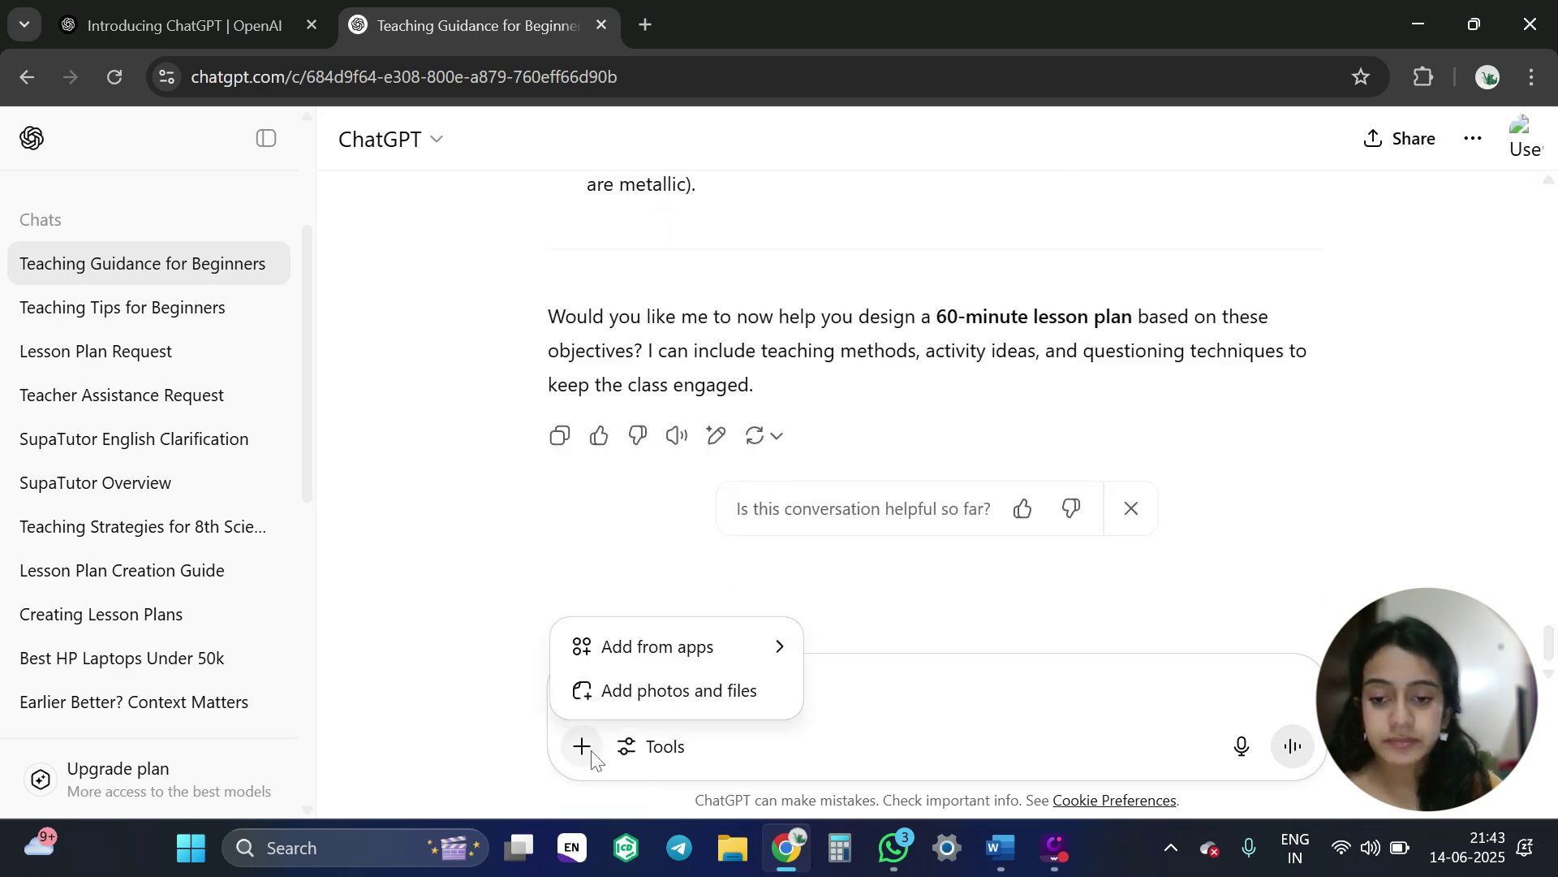
click(698, 700)
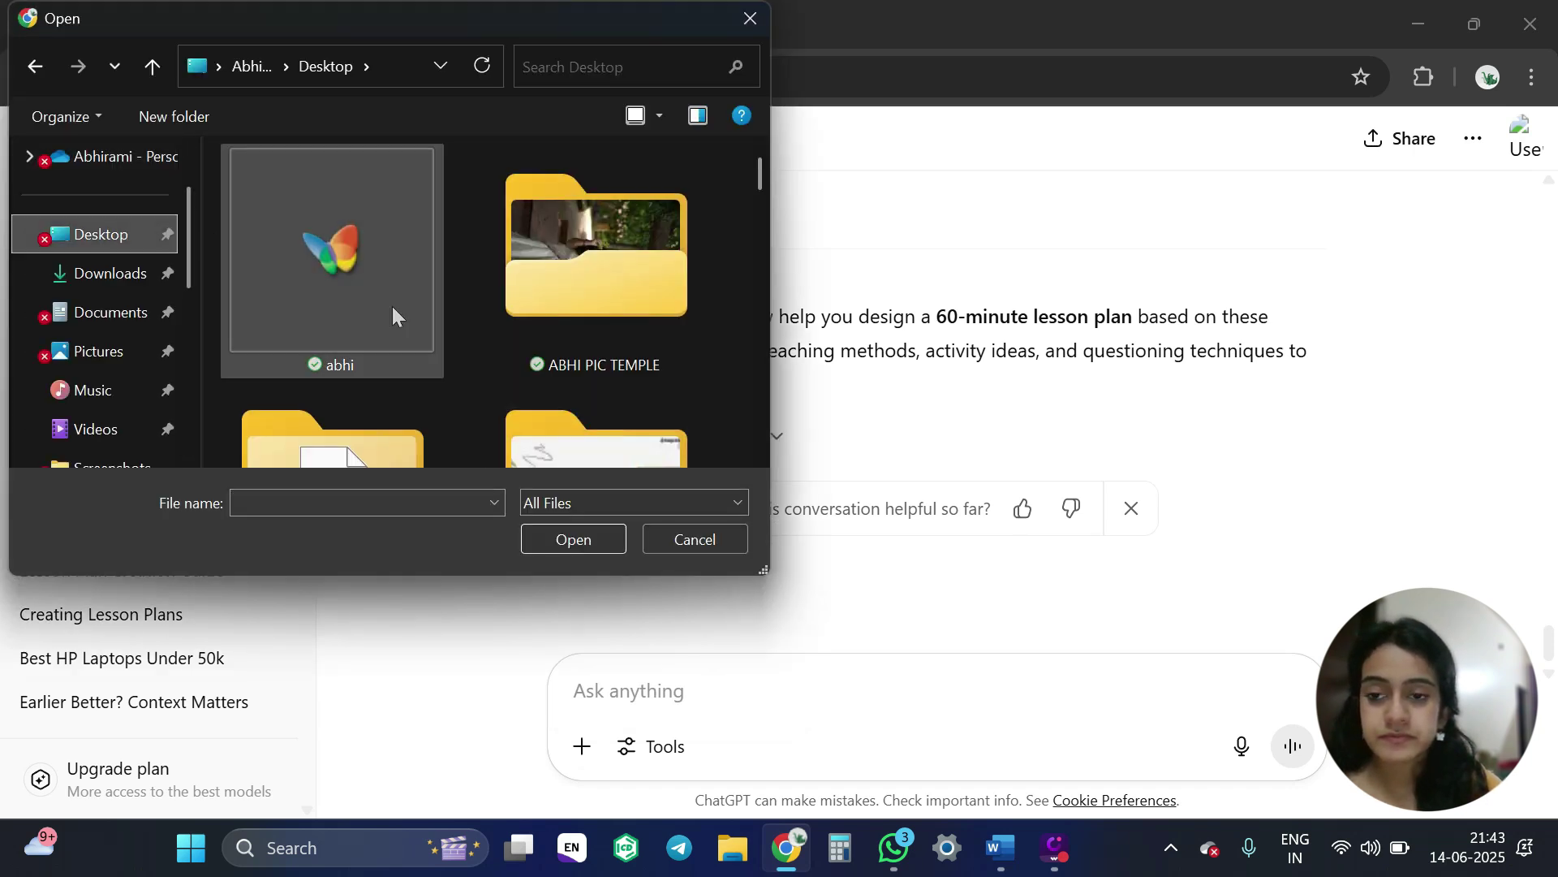
scroll(392, 305, down, 10)
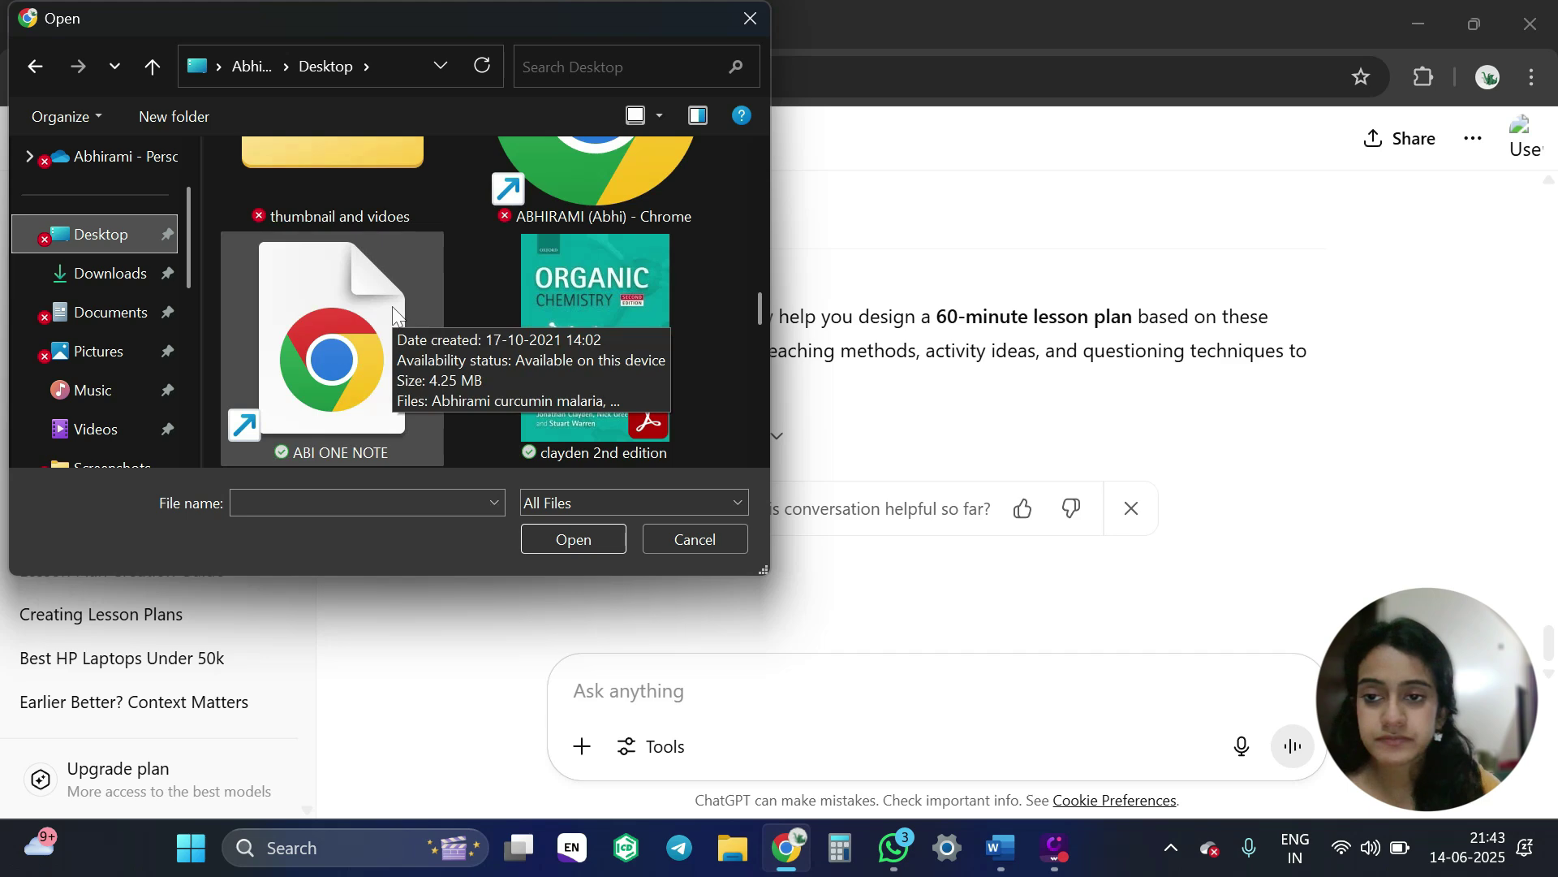
scroll(392, 305, down, 3)
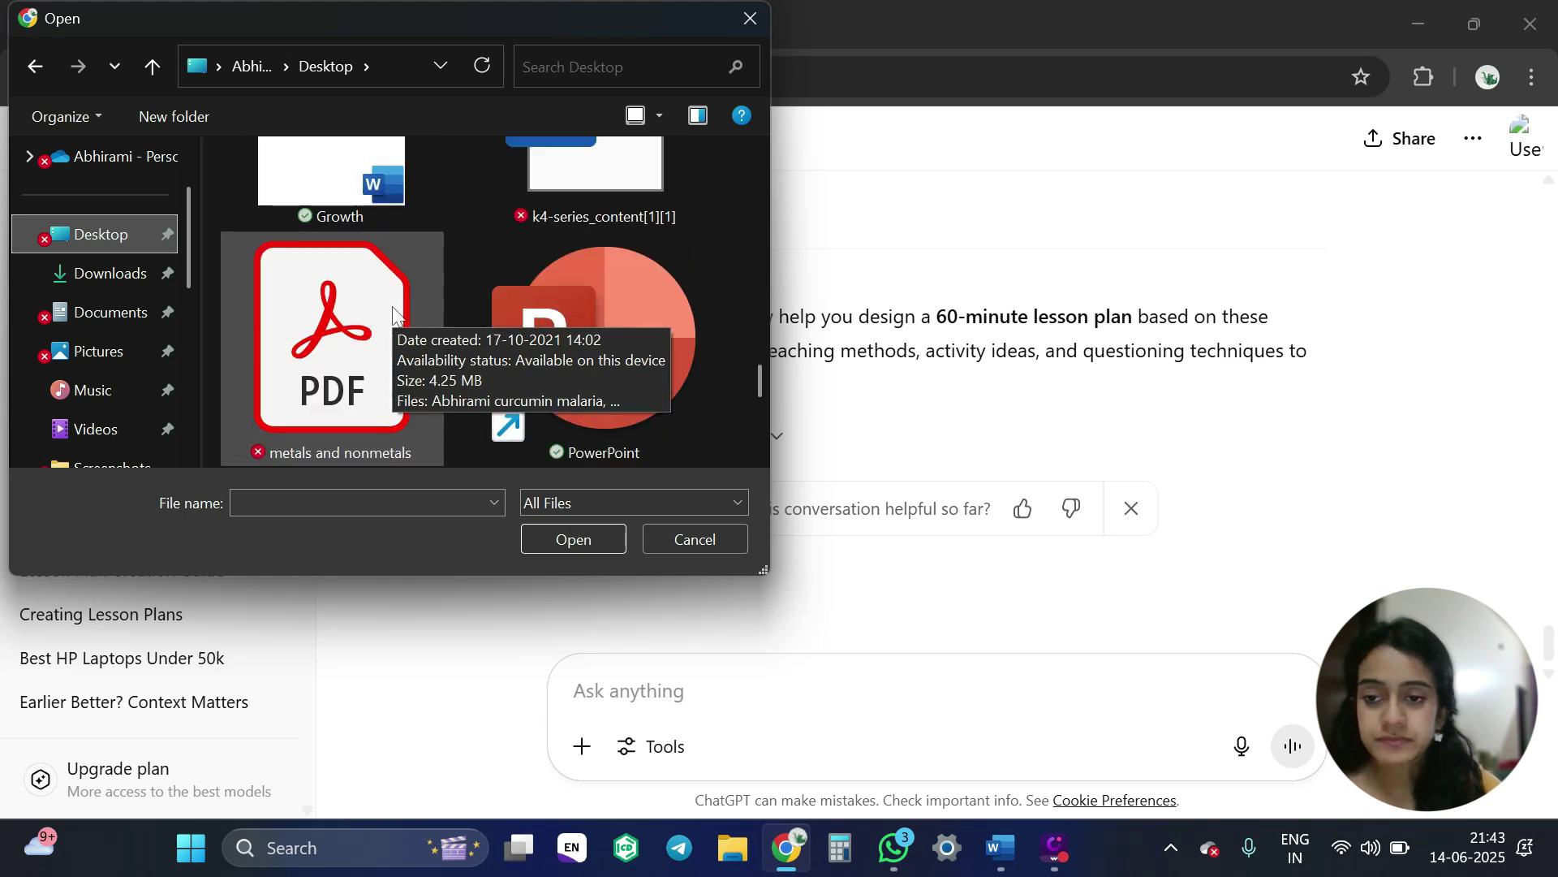
scroll(392, 311, down, 1)
double_click(348, 181)
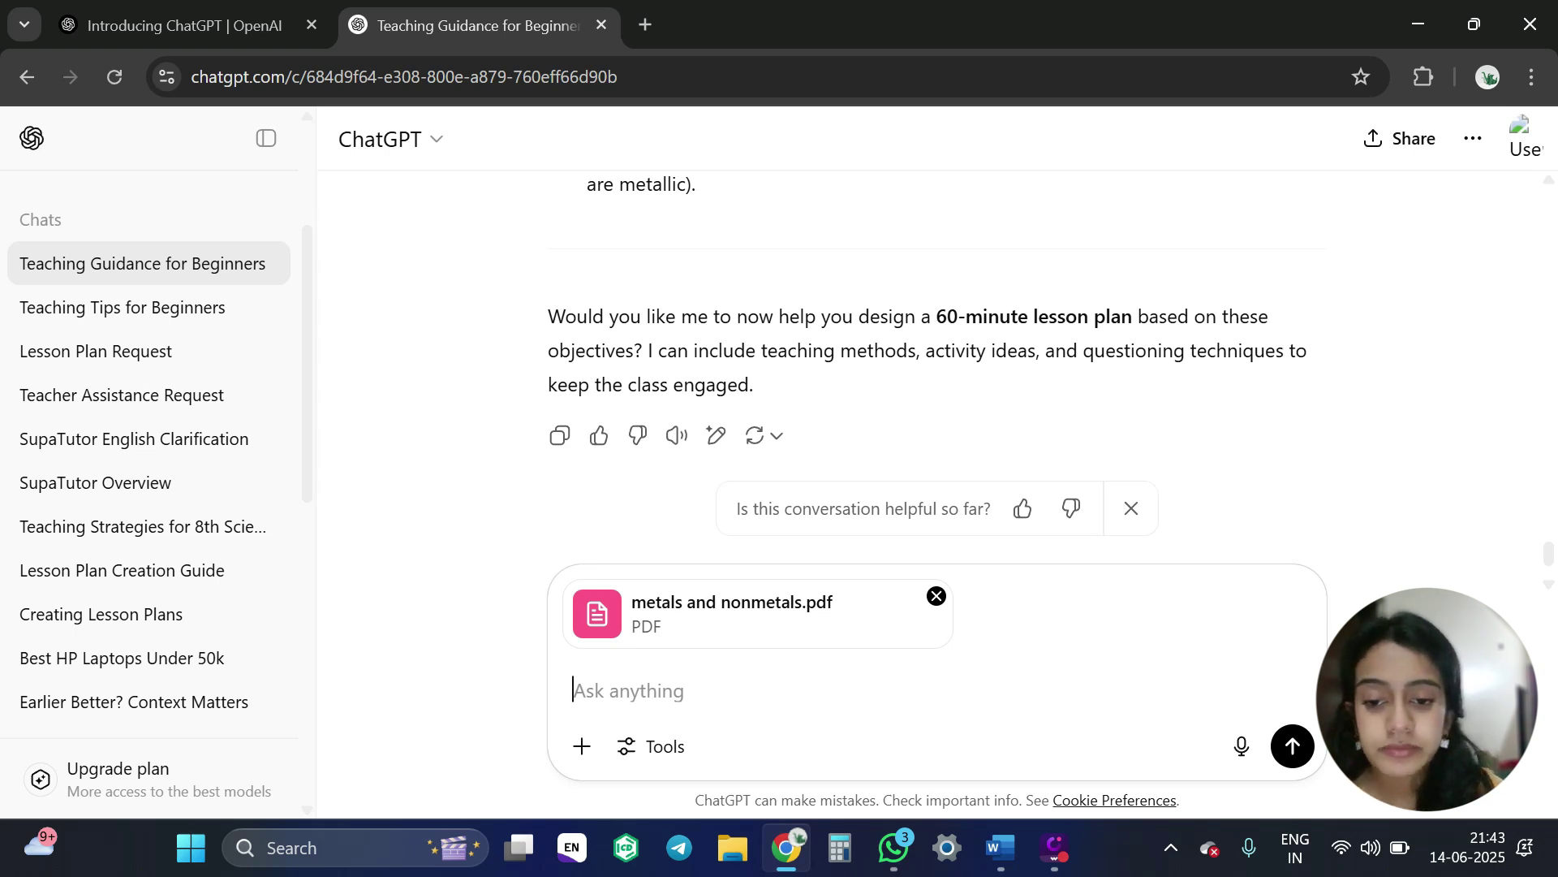
click(1292, 747)
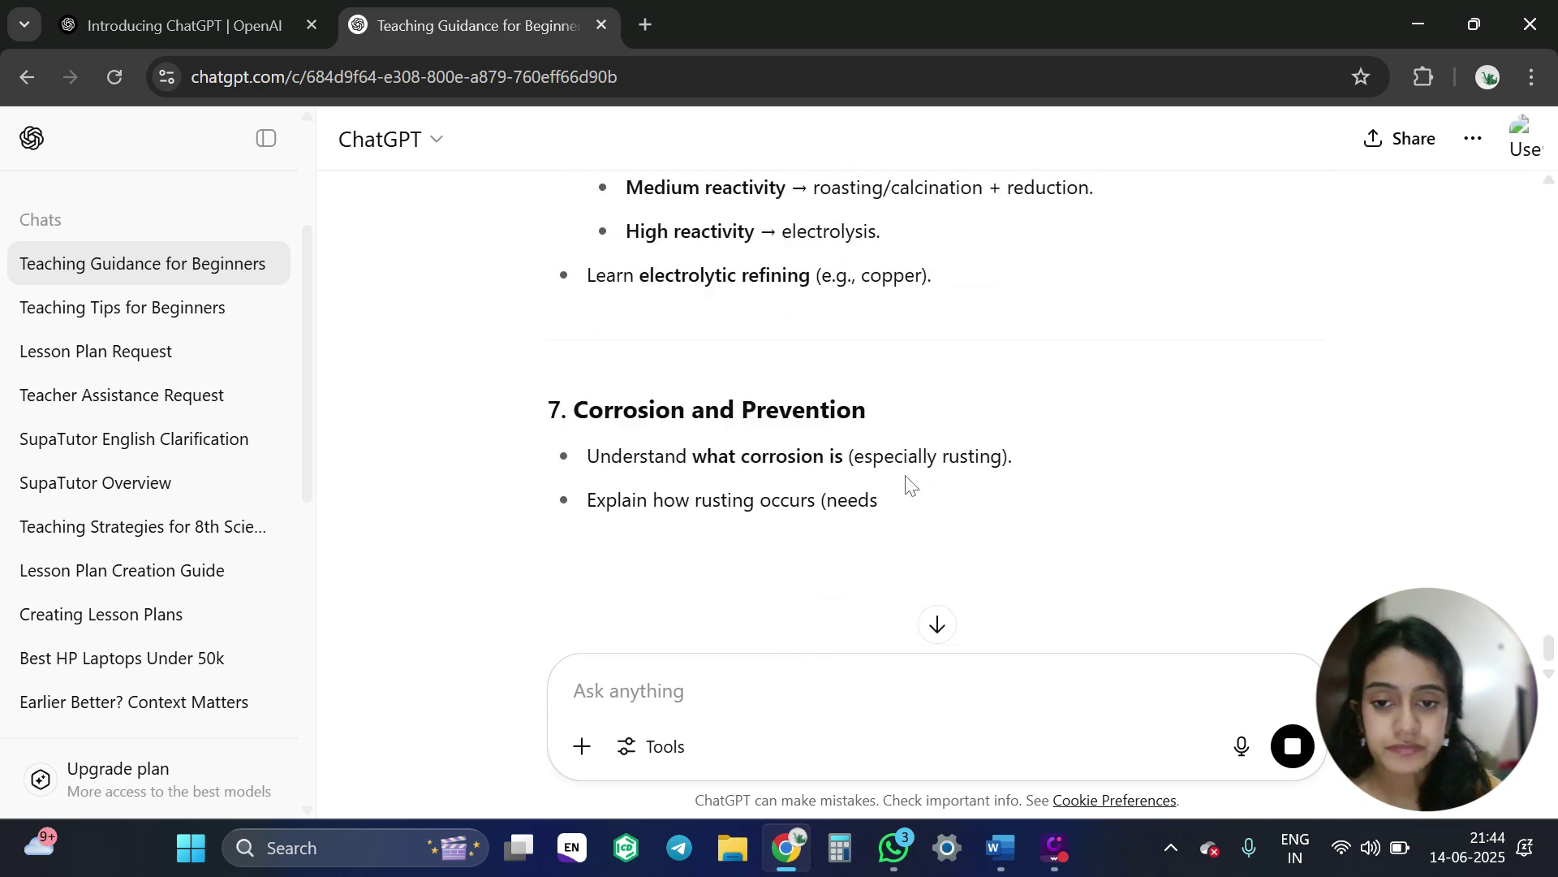
Step: Take prompt 3's 60-minute lesson-plan request from Word and bring ChatGPT back
click(1003, 848)
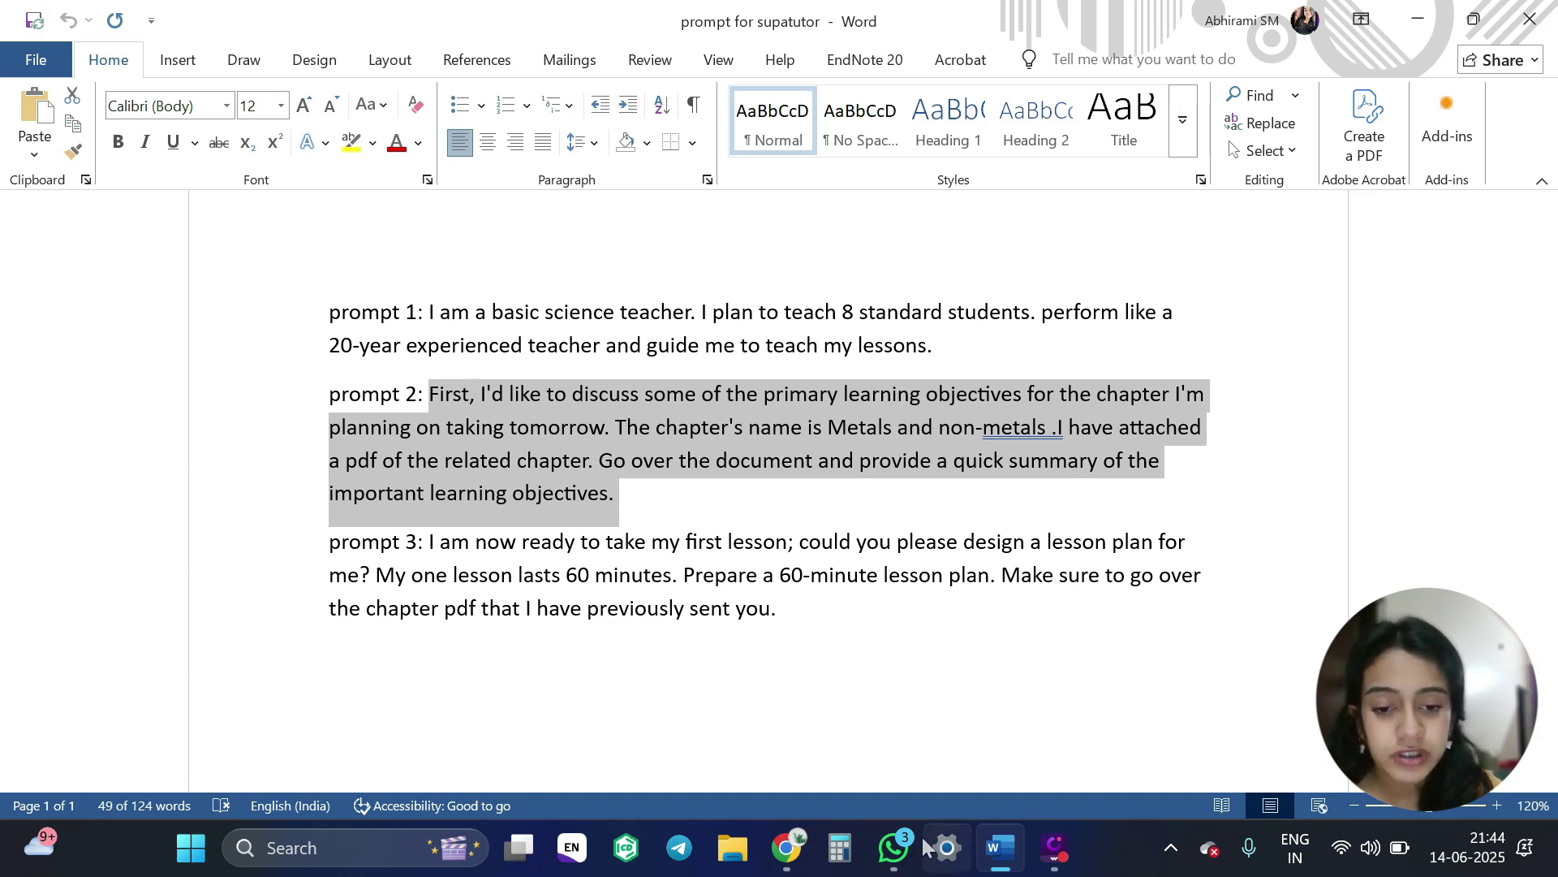
click(787, 851)
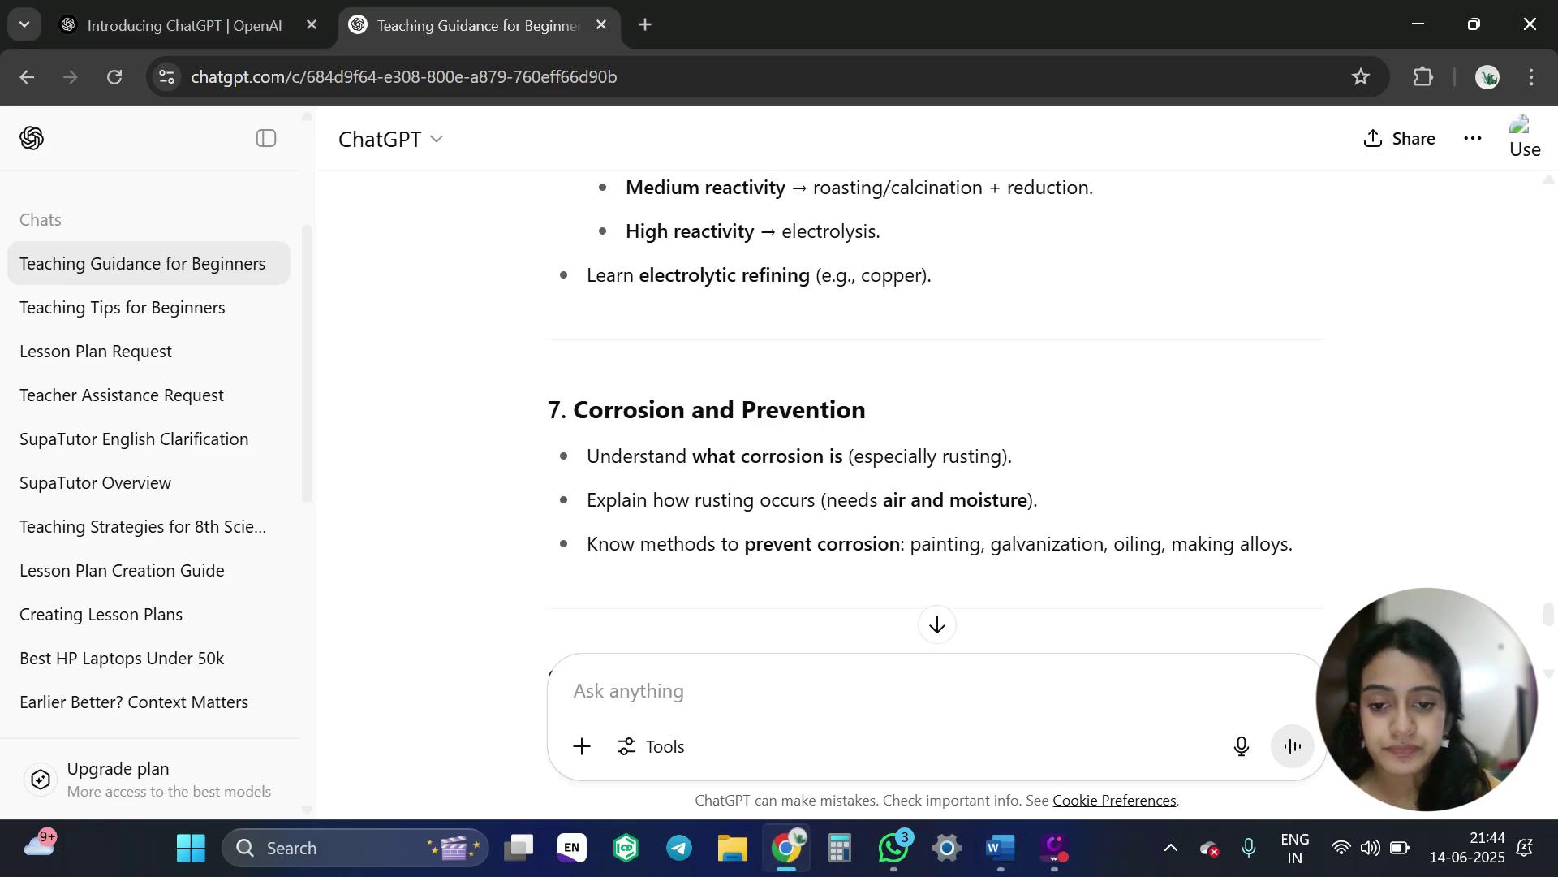
click(1000, 847)
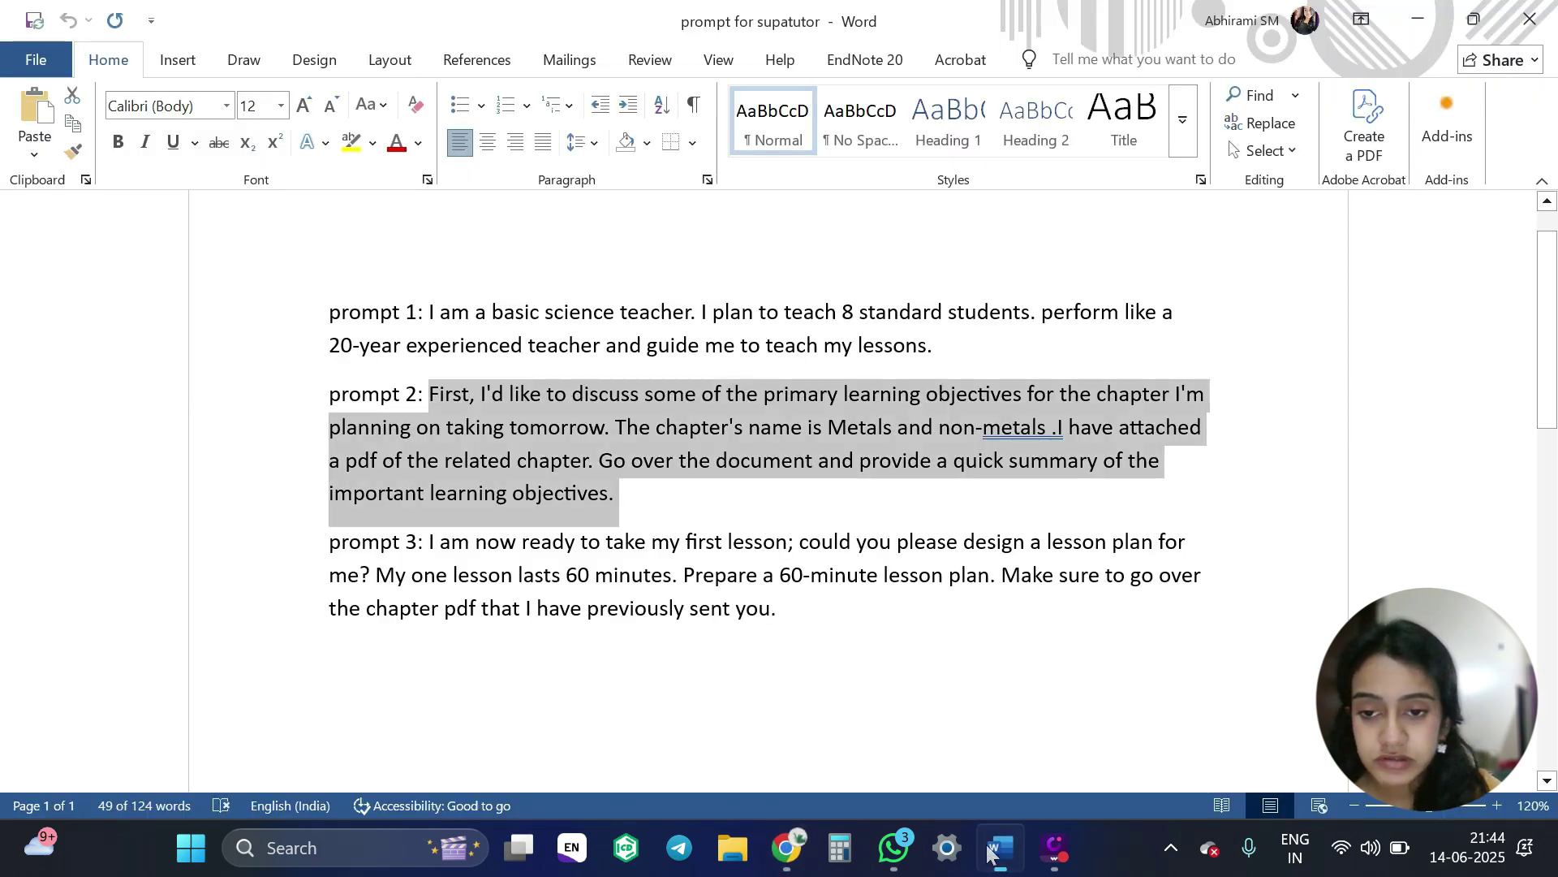
drag(416, 541, 777, 610)
key(ctrl+c)
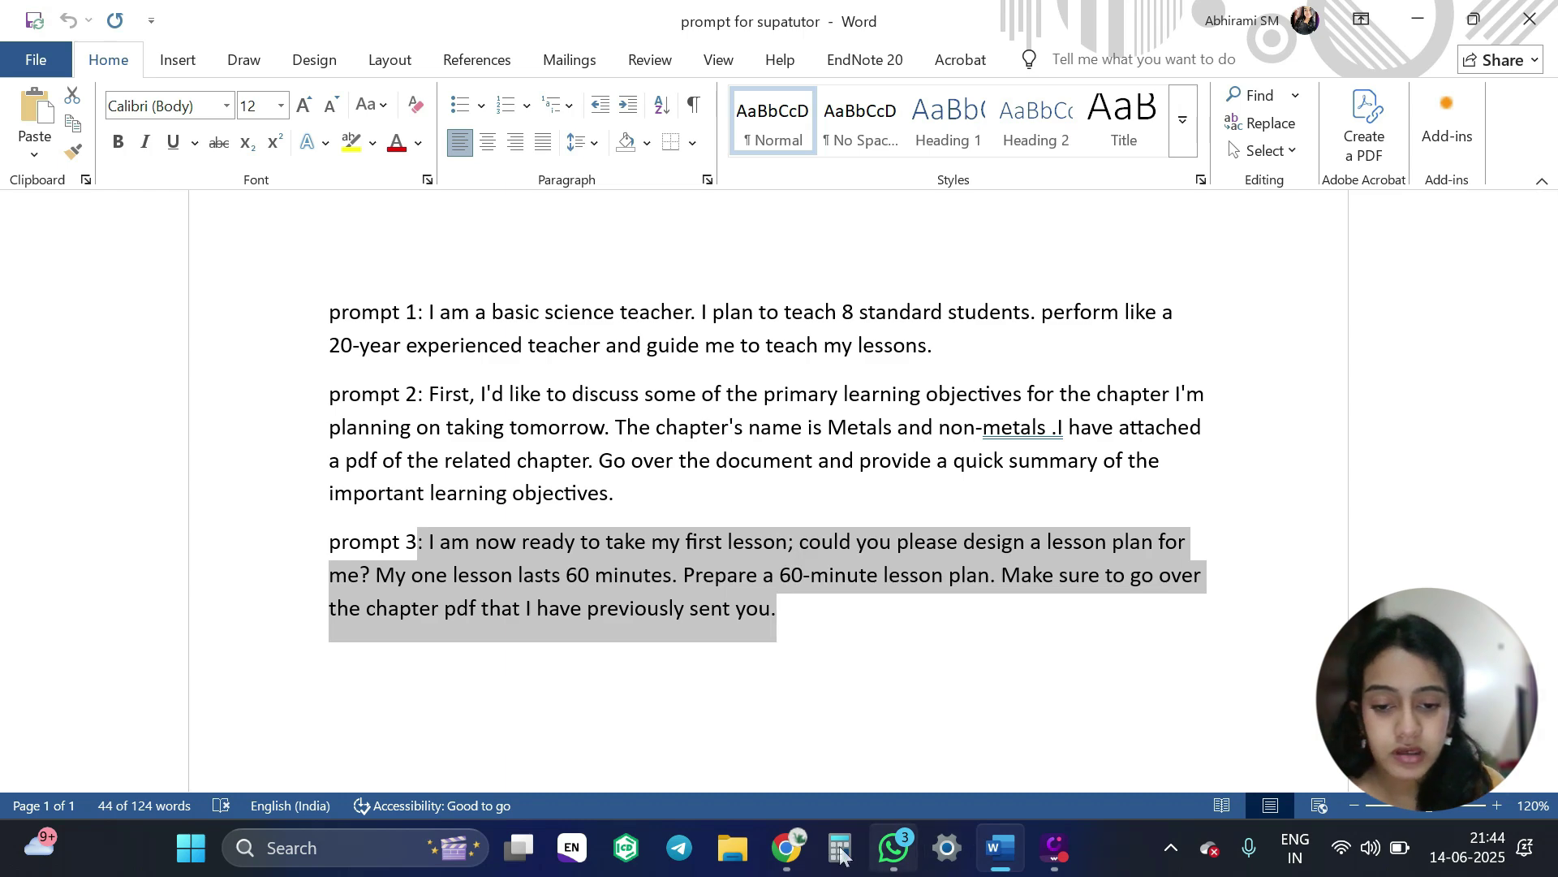
click(787, 847)
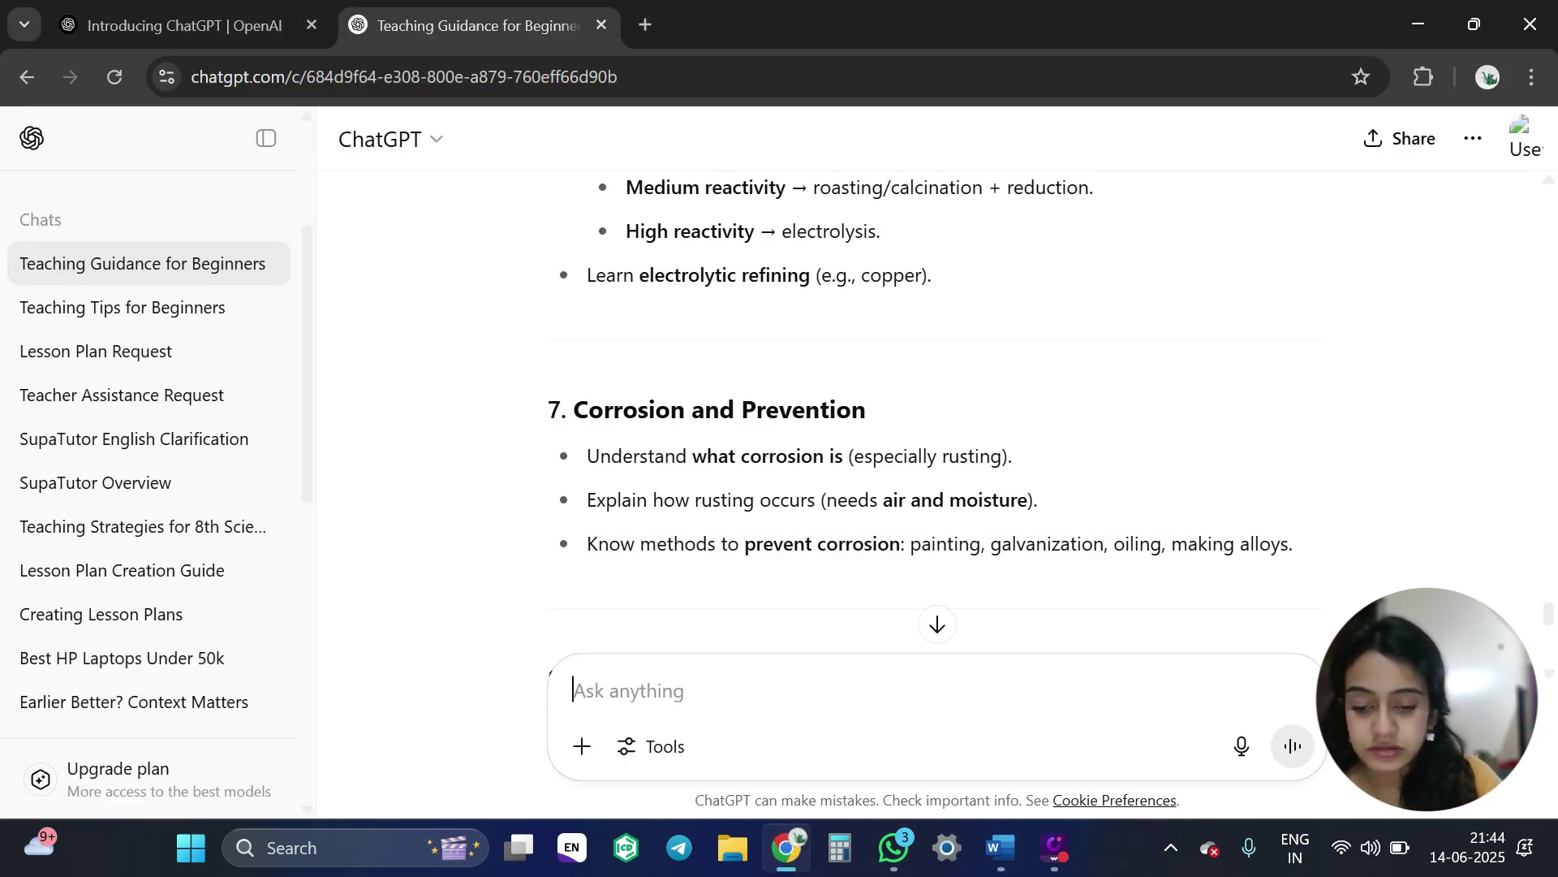
Step: Send prompt 3 and review the timed 60-minute Part 1 lesson plan with exit ticket
key(ctrl+v)
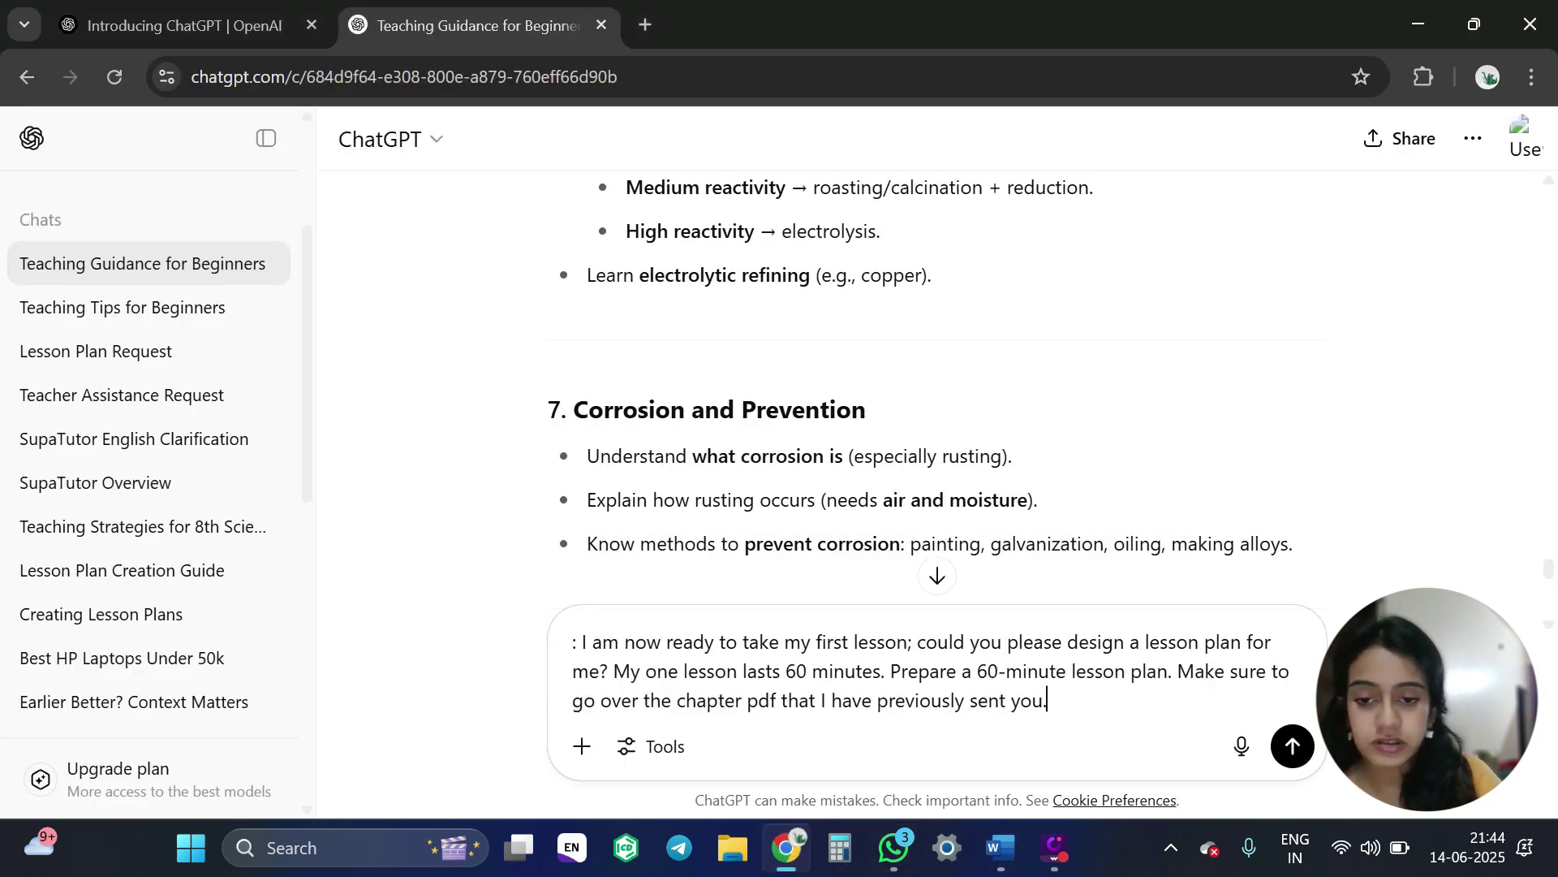
click(1291, 744)
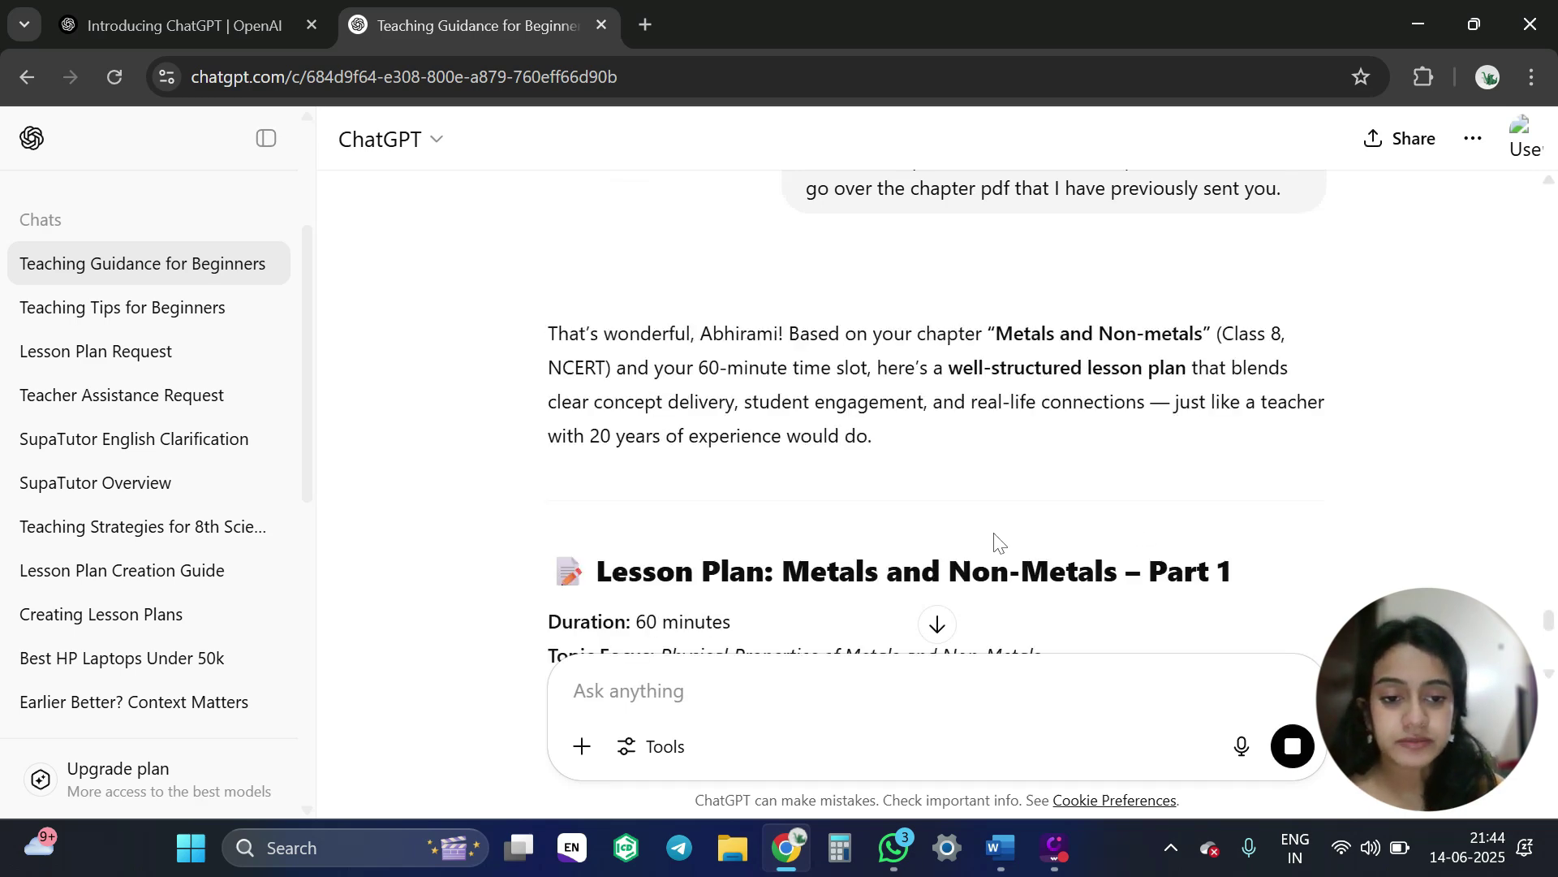
scroll(999, 542, down, 4)
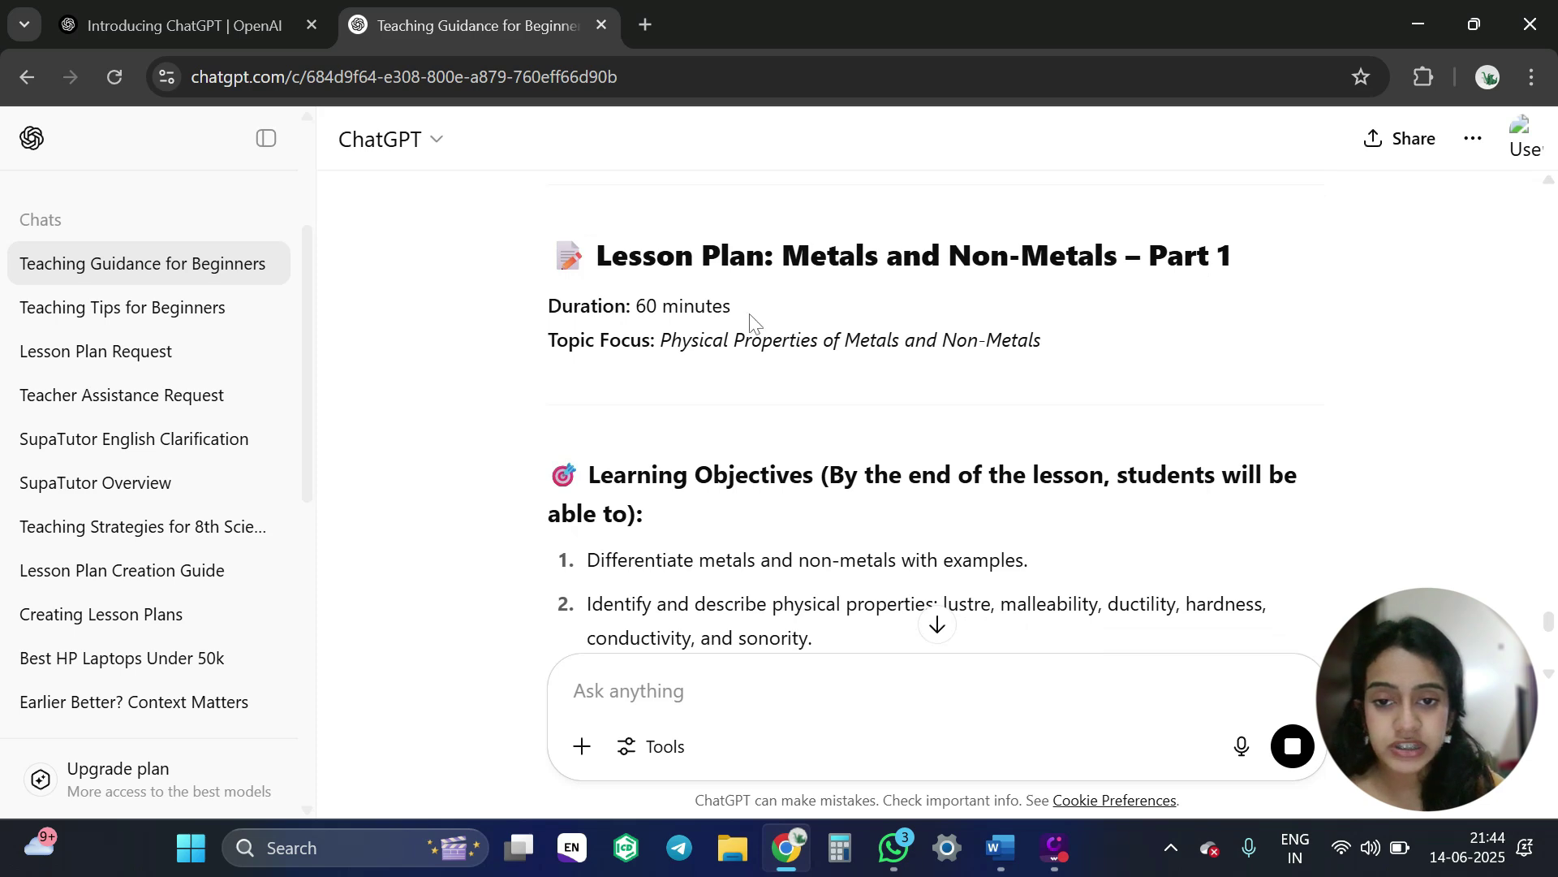
scroll(862, 410, down, 1)
scroll(901, 409, down, 2)
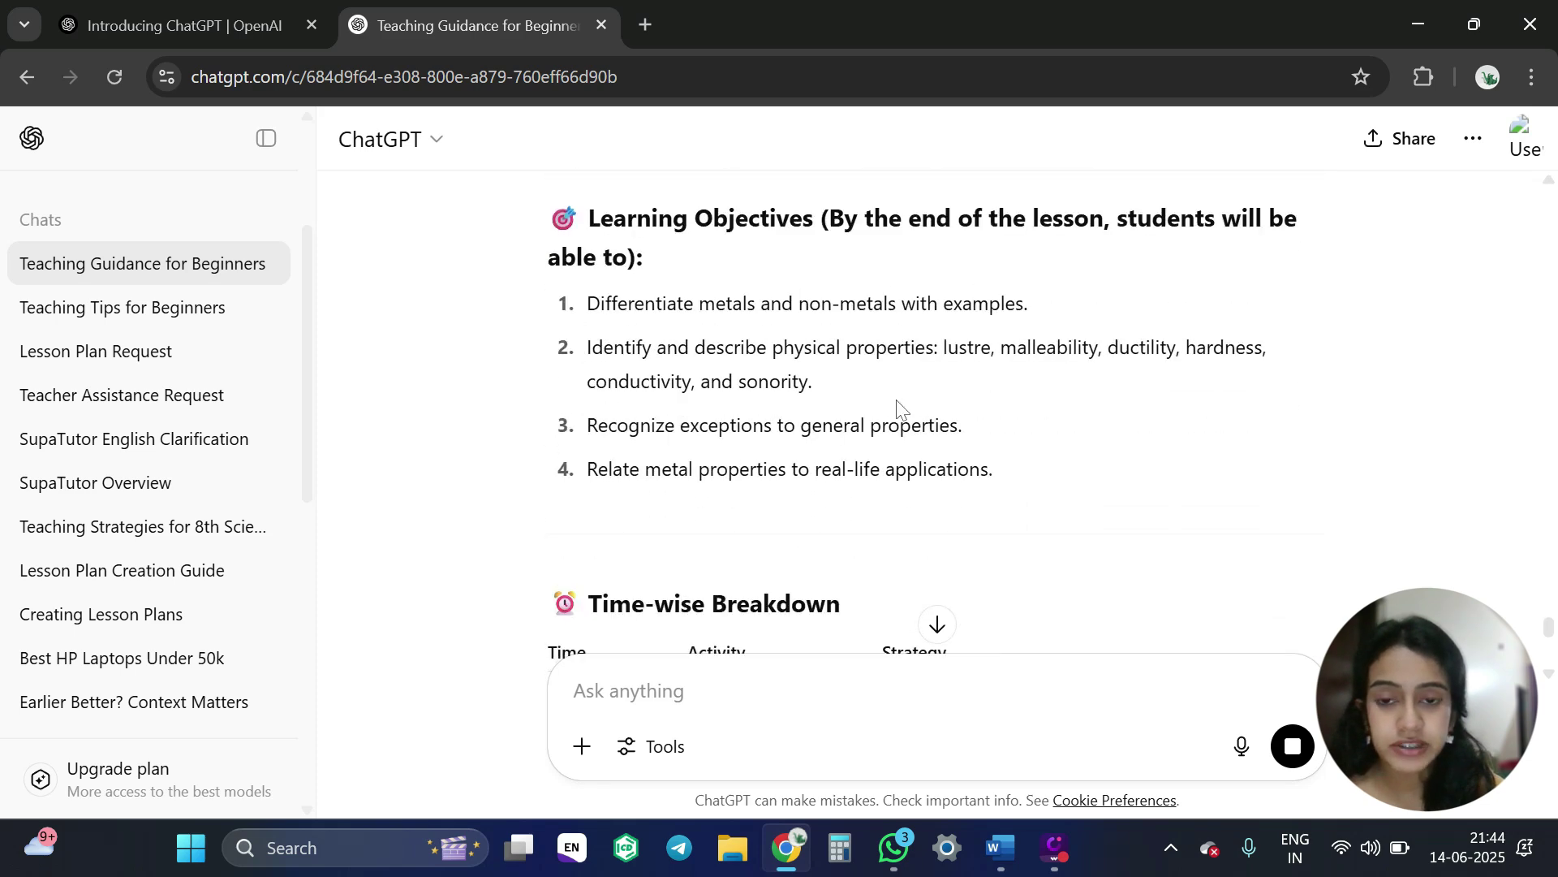
scroll(869, 414, down, 4)
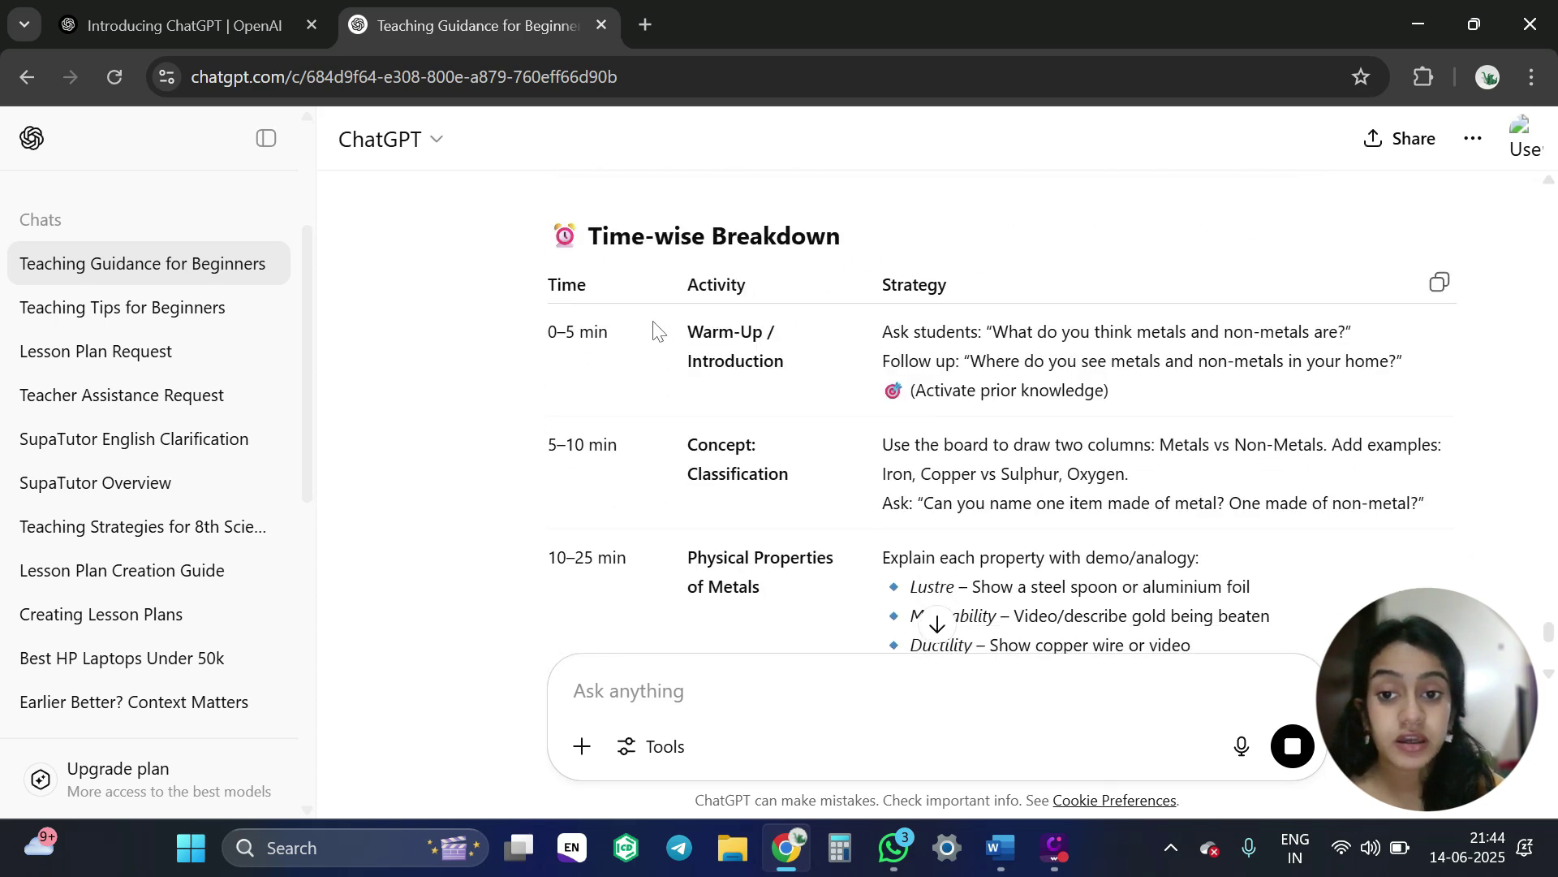
scroll(875, 416, down, 4)
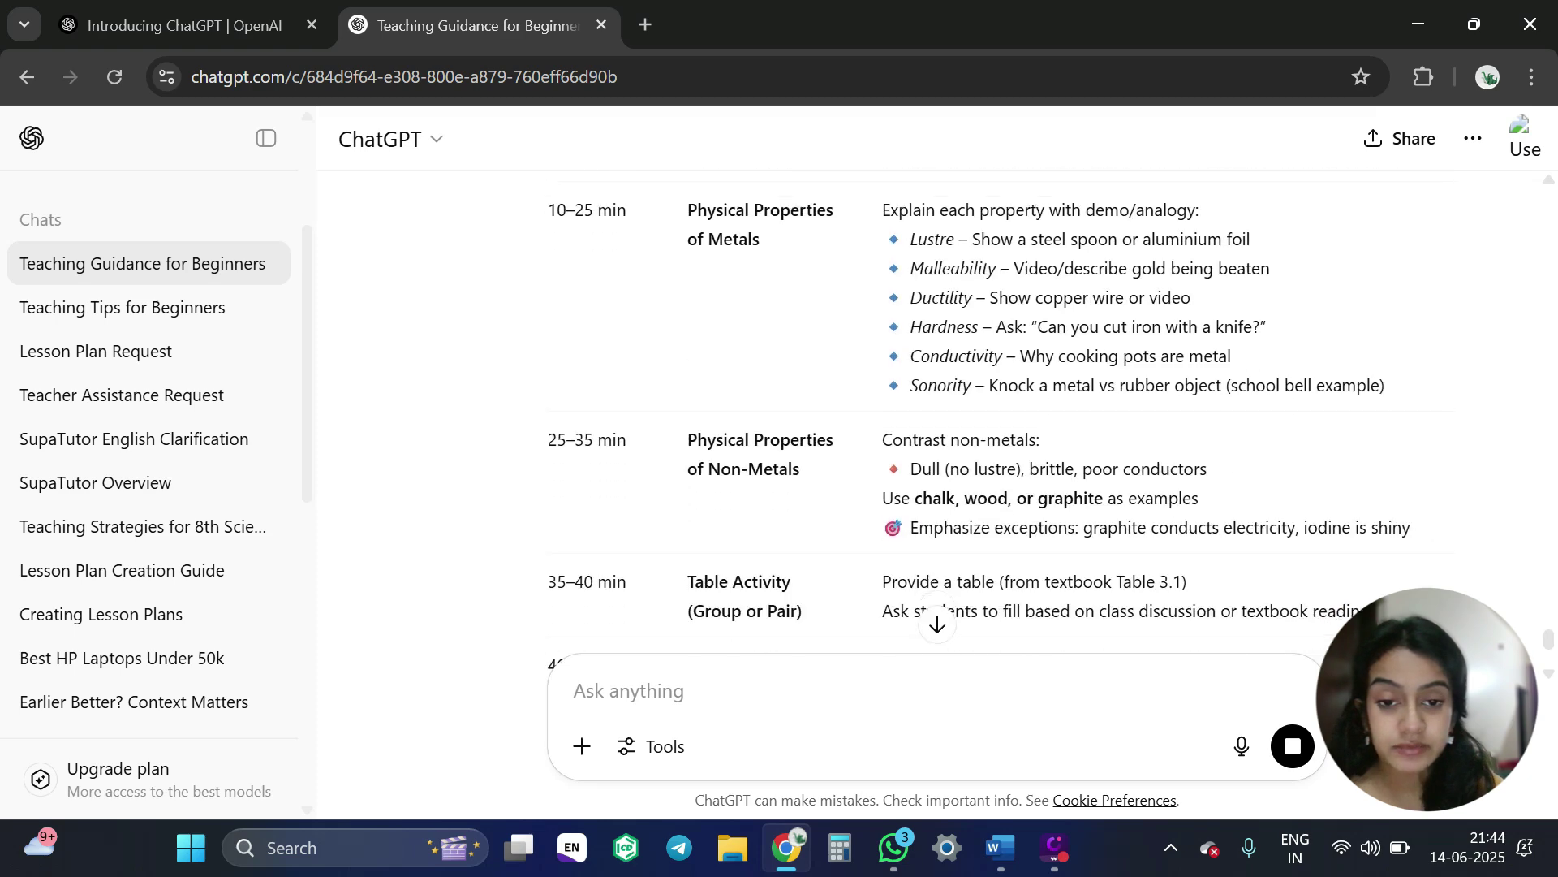
scroll(862, 487, down, 5)
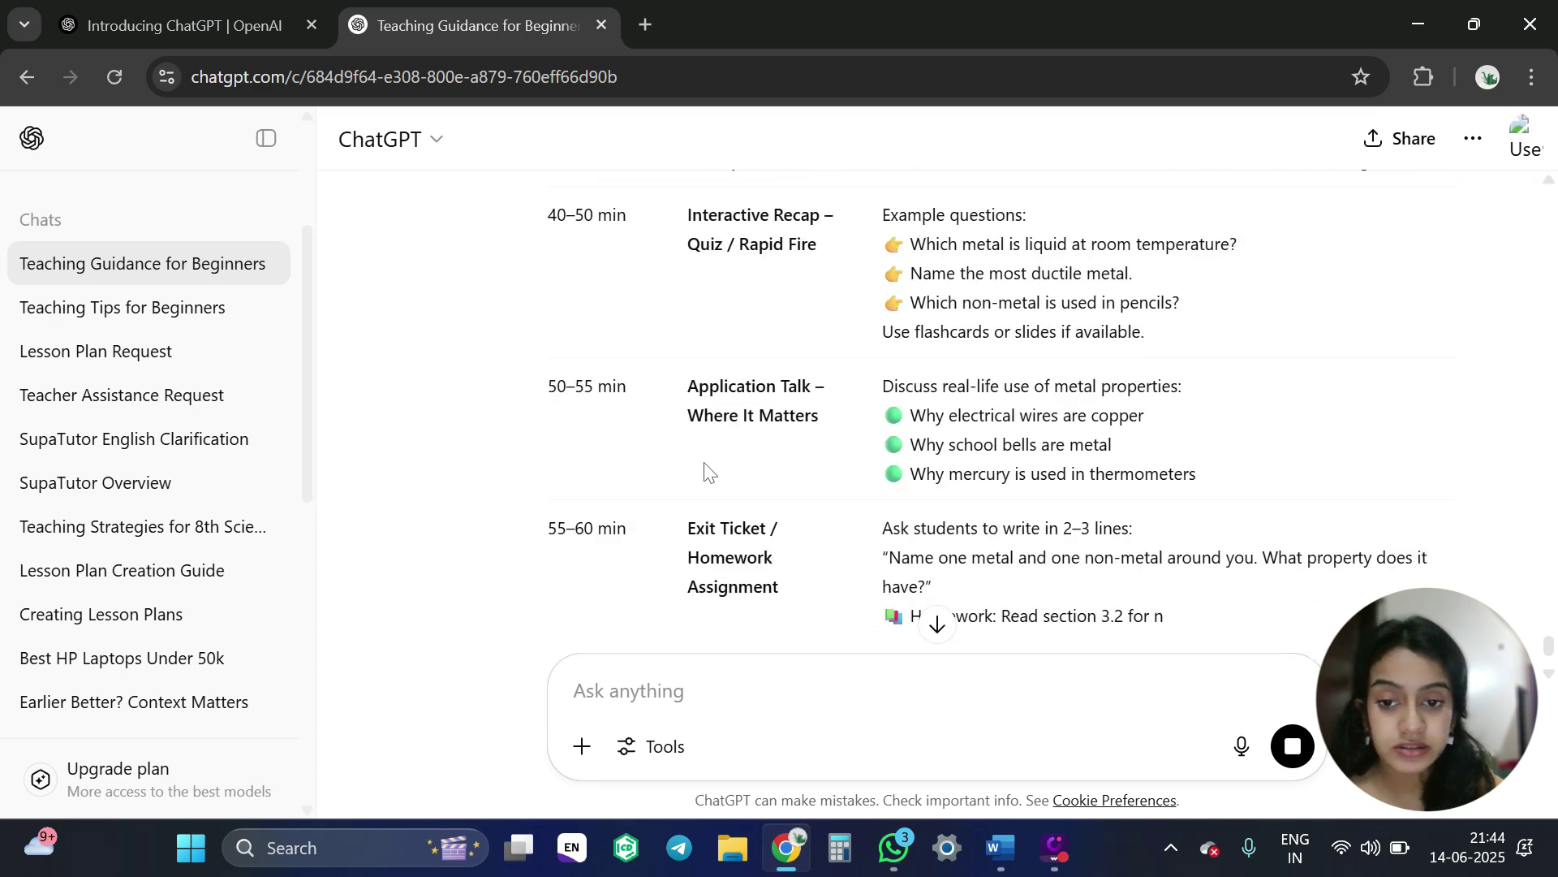
scroll(855, 529, down, 7)
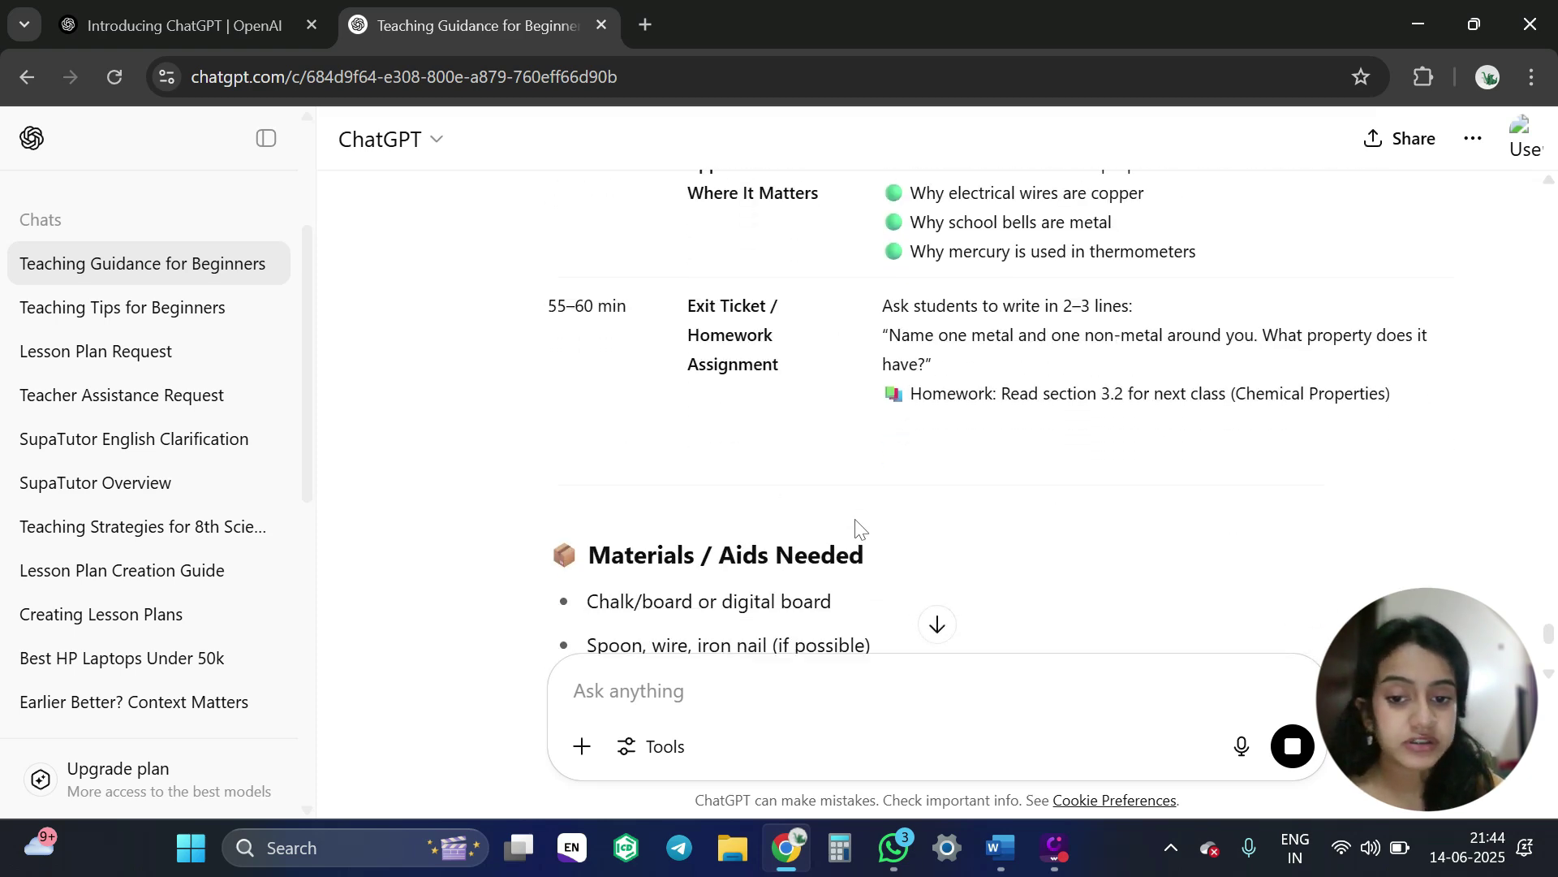
scroll(857, 528, down, 4)
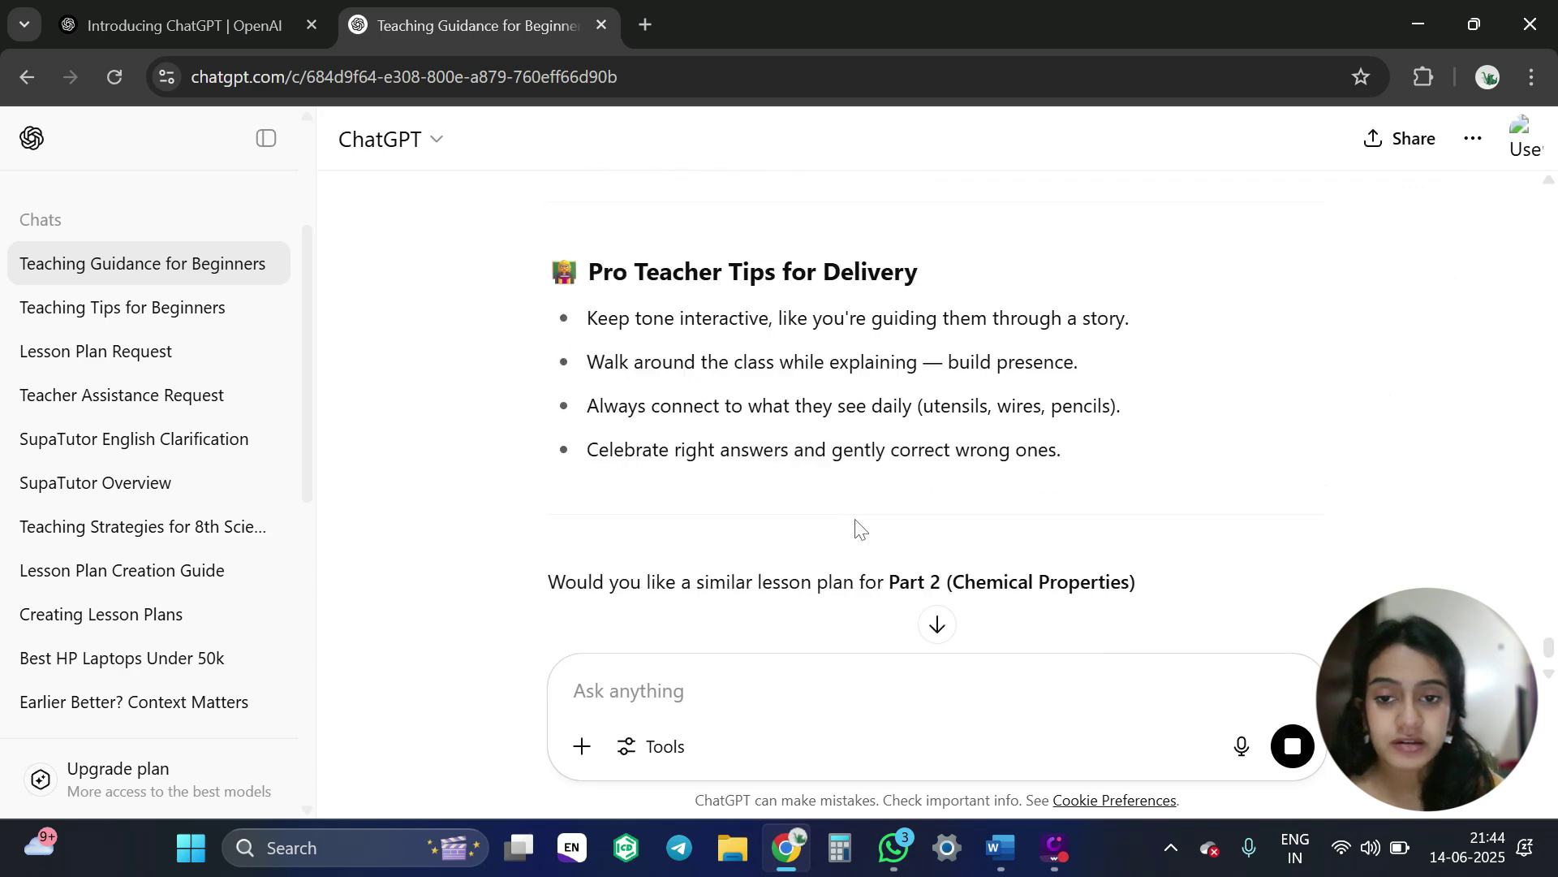
scroll(855, 528, up, 4)
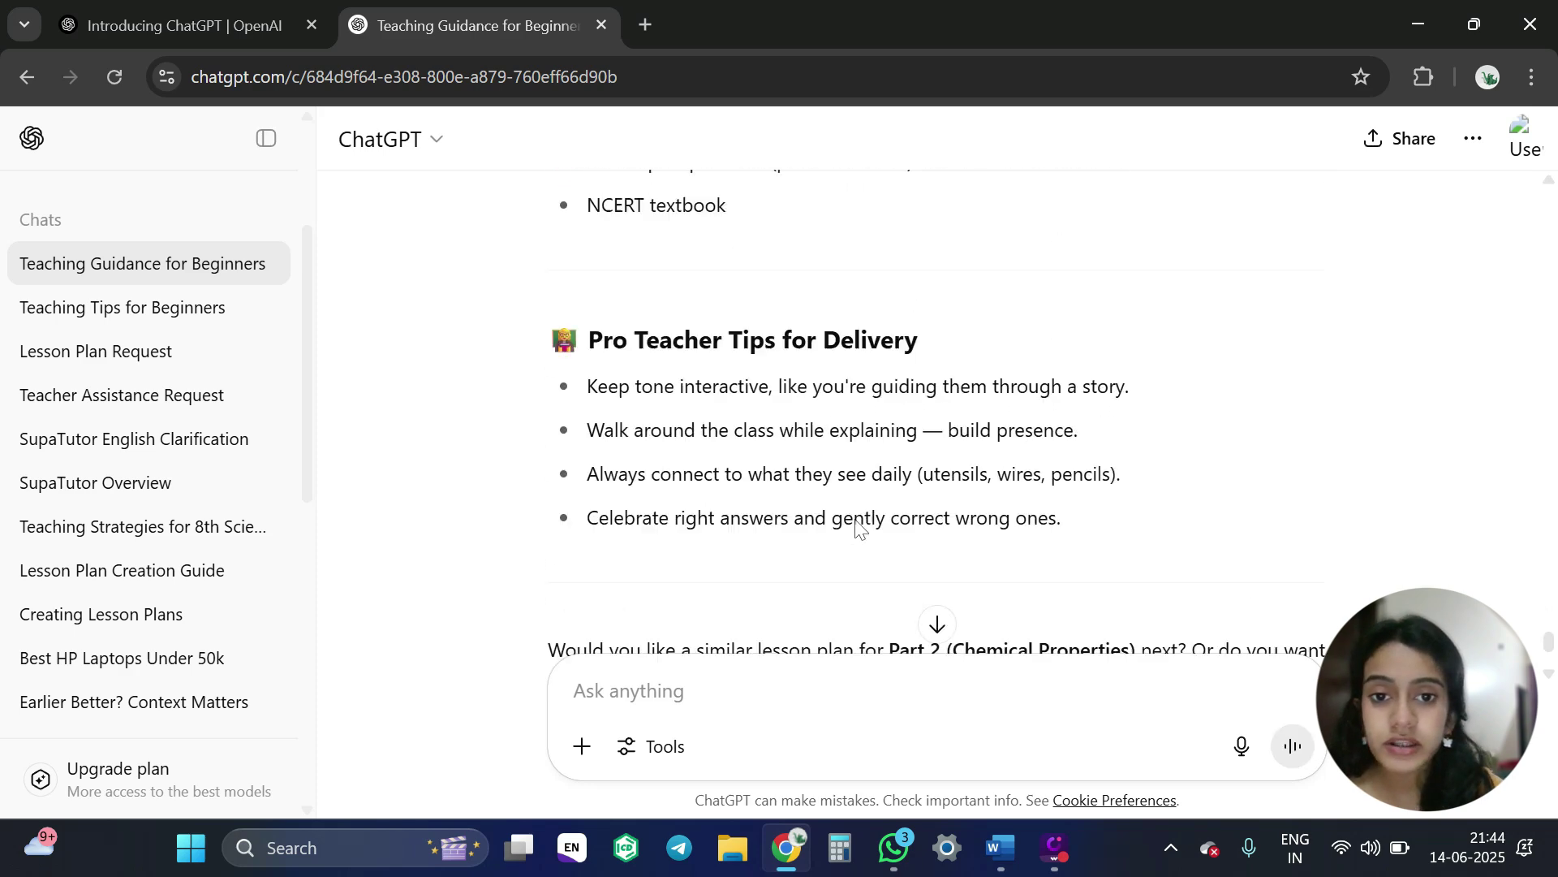
scroll(548, 659, down, 4)
scroll(857, 526, down, 2)
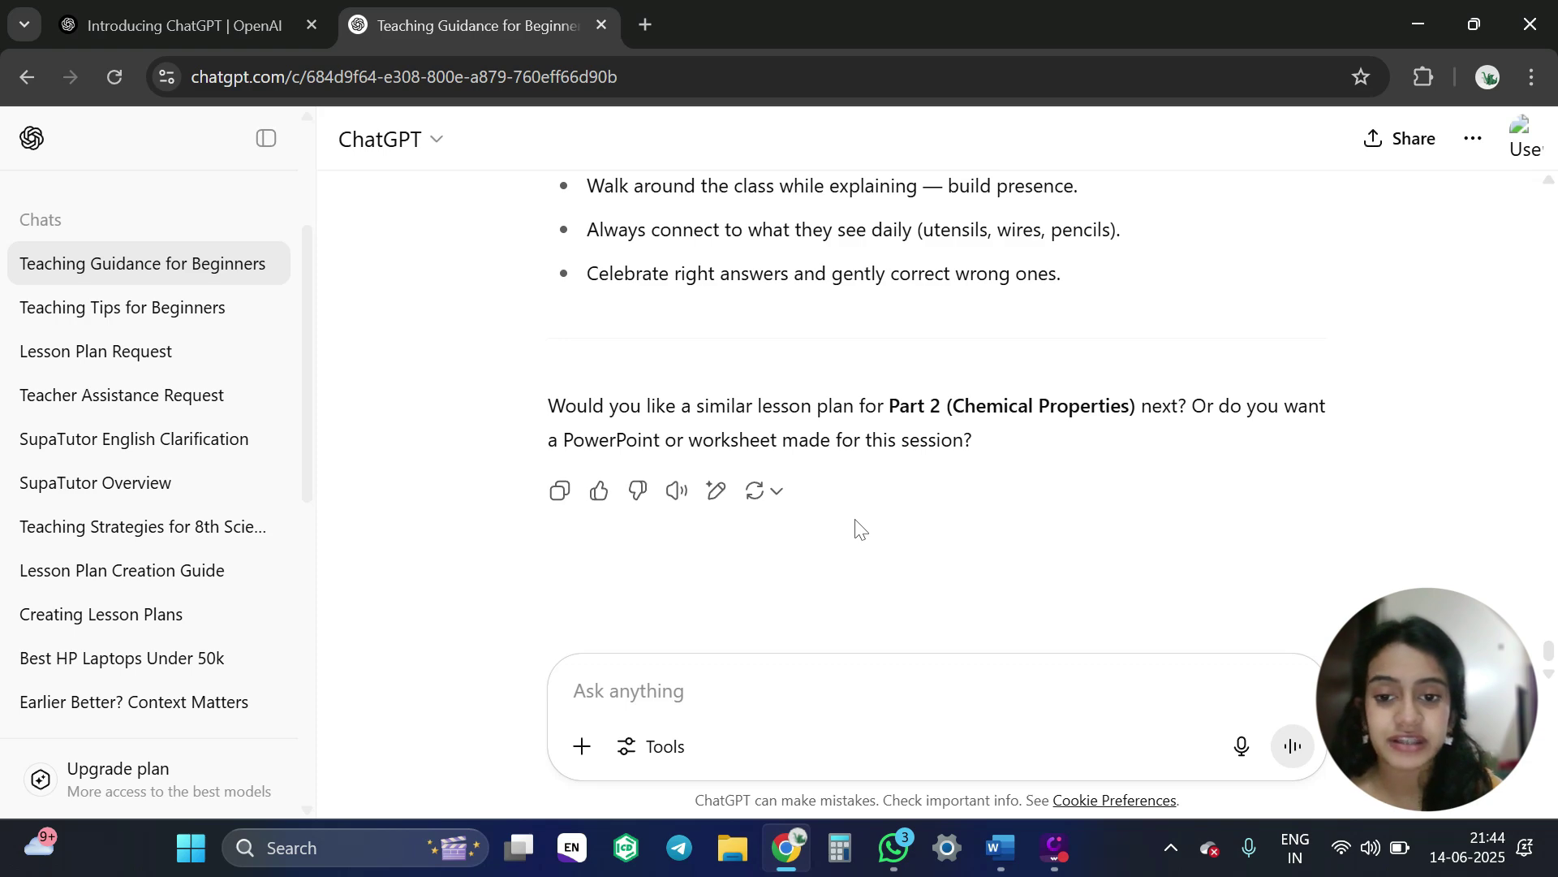
scroll(857, 526, up, 5)
scroll(858, 526, down, 5)
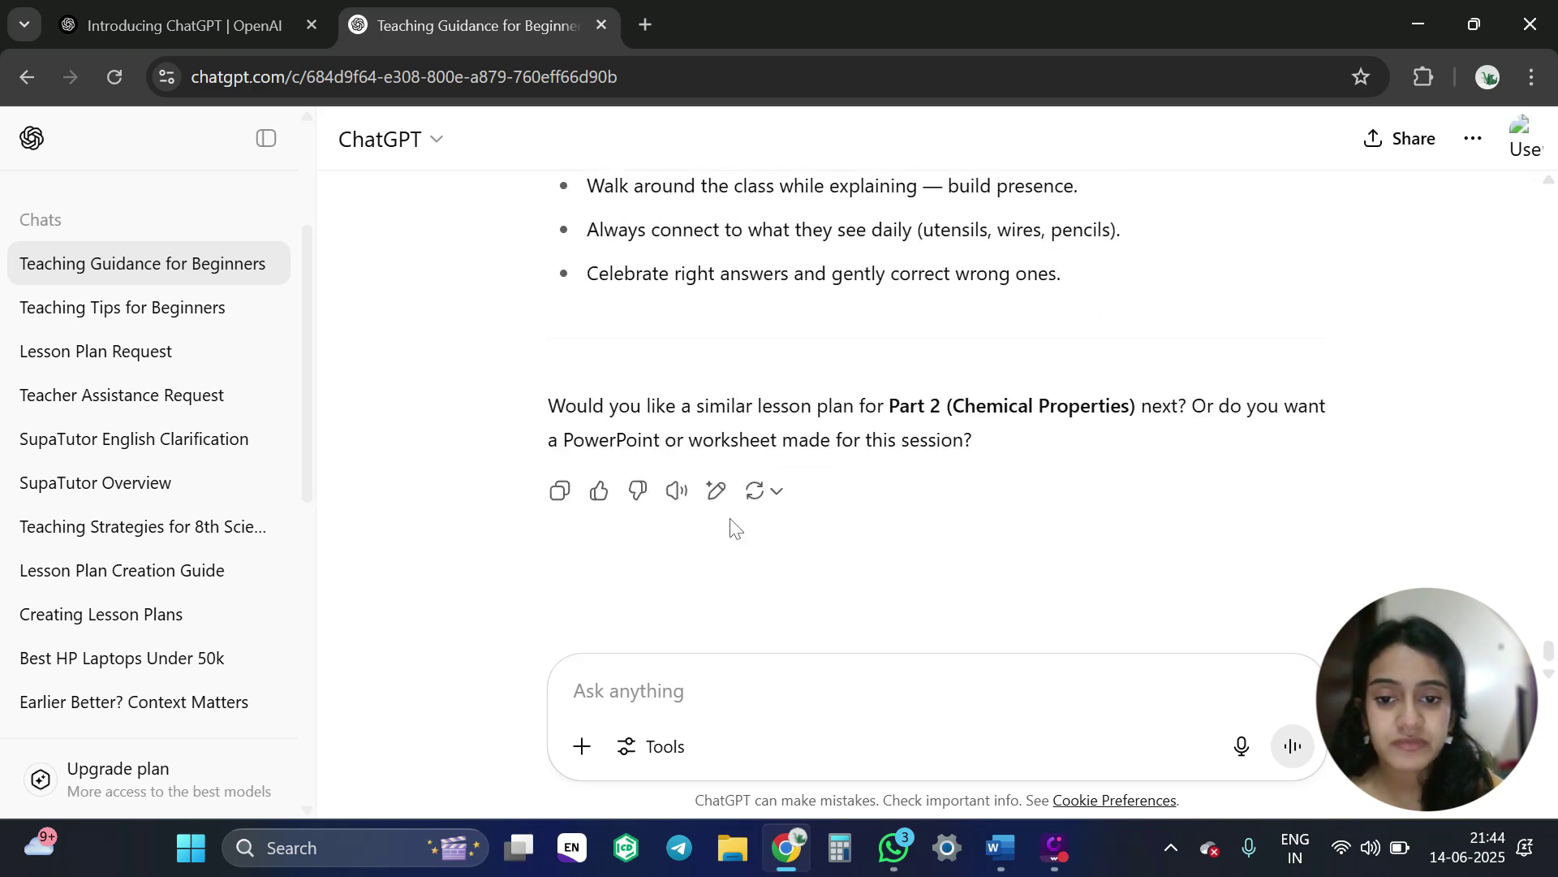
scroll(978, 532, up, 3)
scroll(944, 513, down, 2)
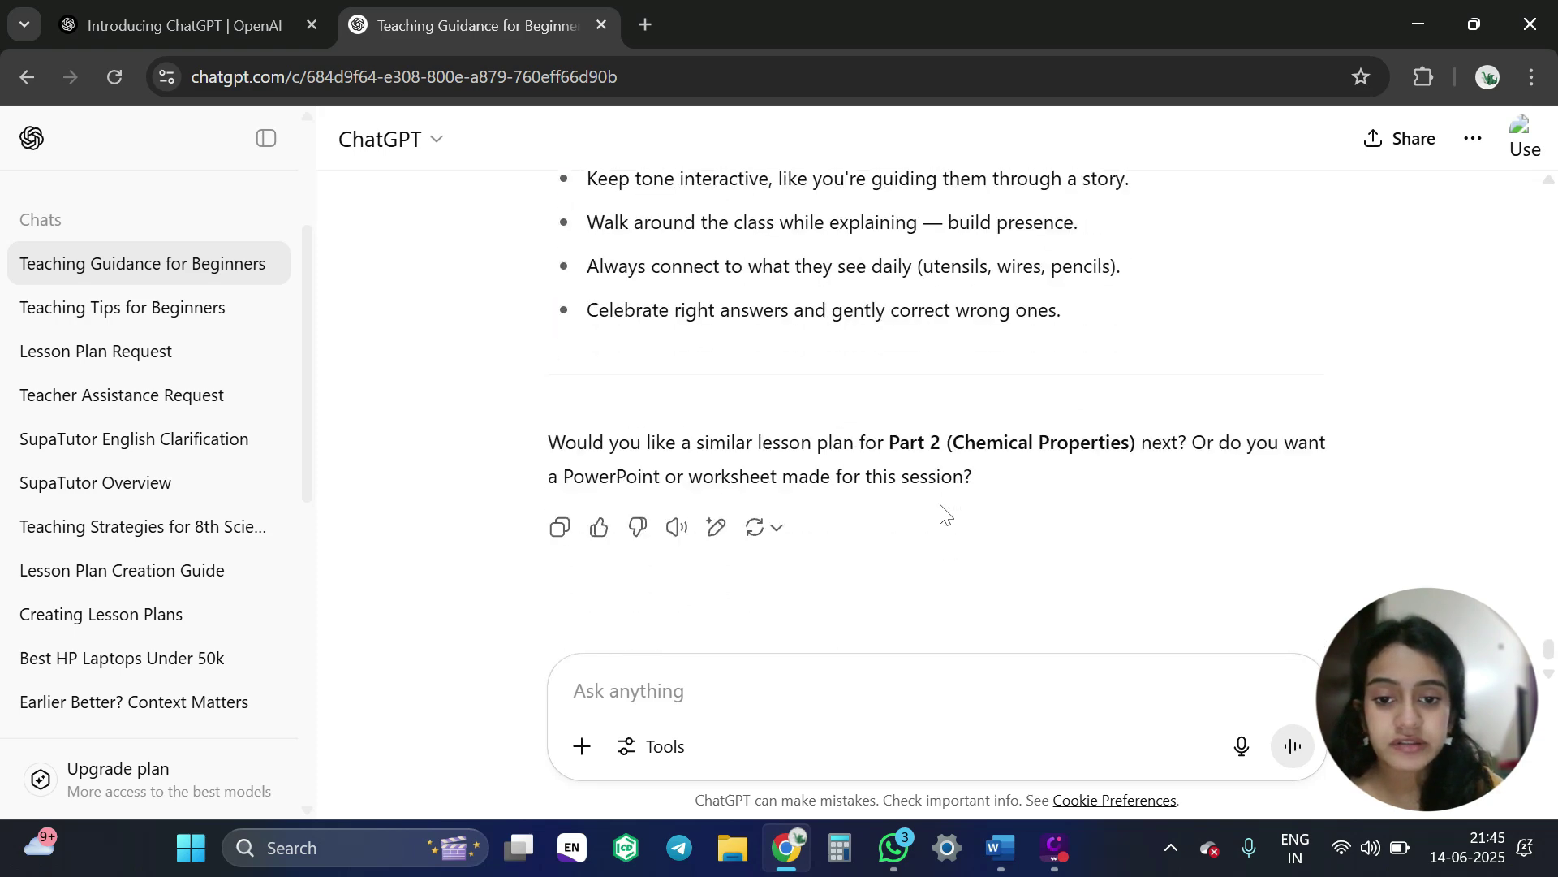
Step: Edit the lesson plan heading in canvas to end 'Part 1-' and save it to chat
click(716, 495)
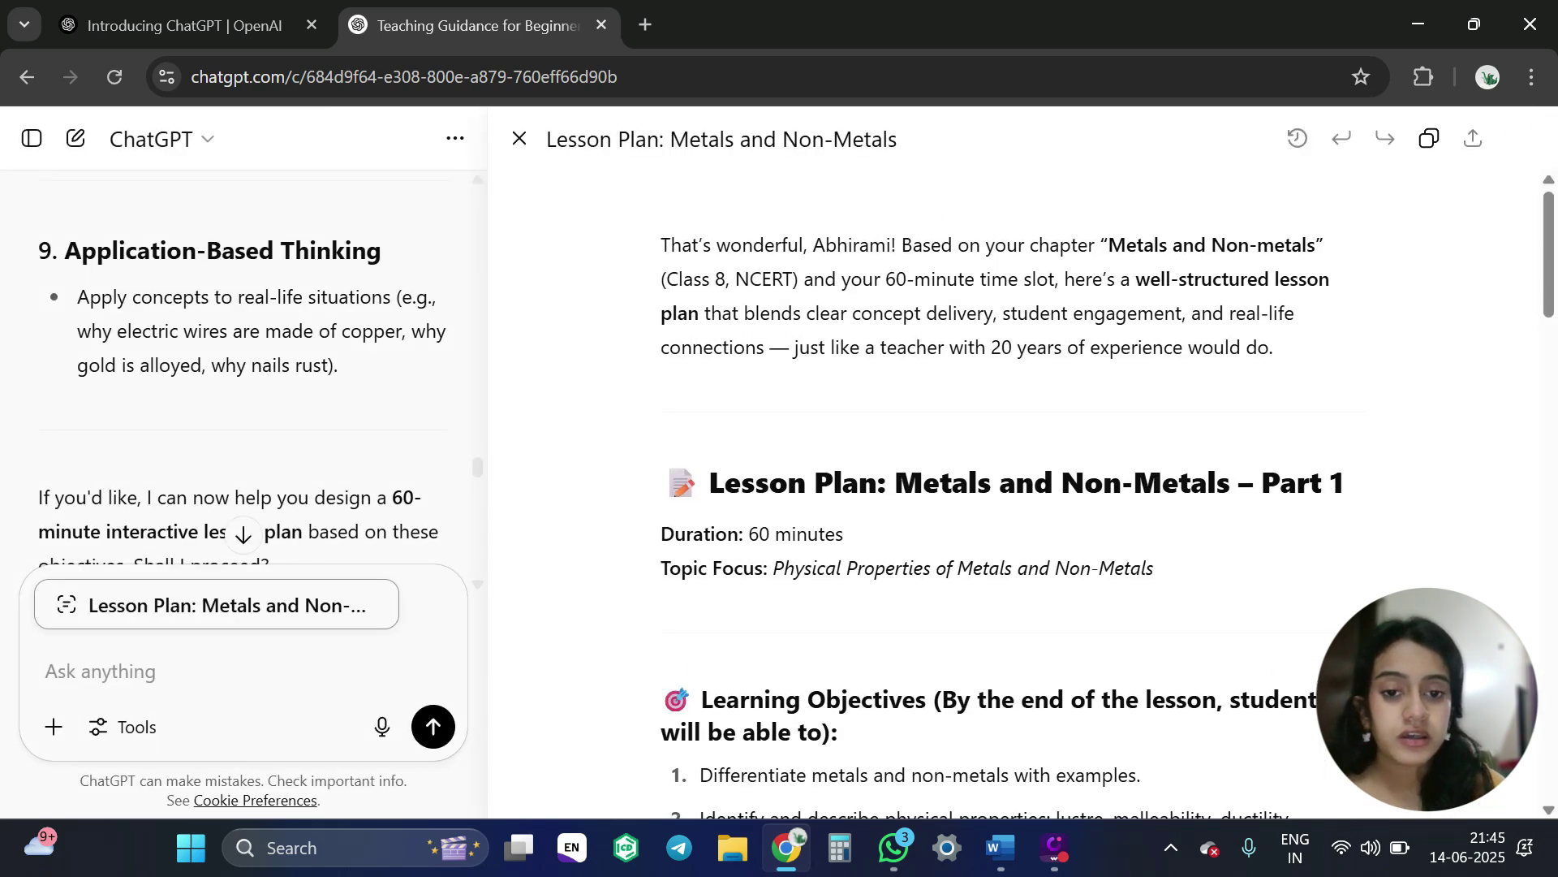
scroll(1015, 487, down, 1)
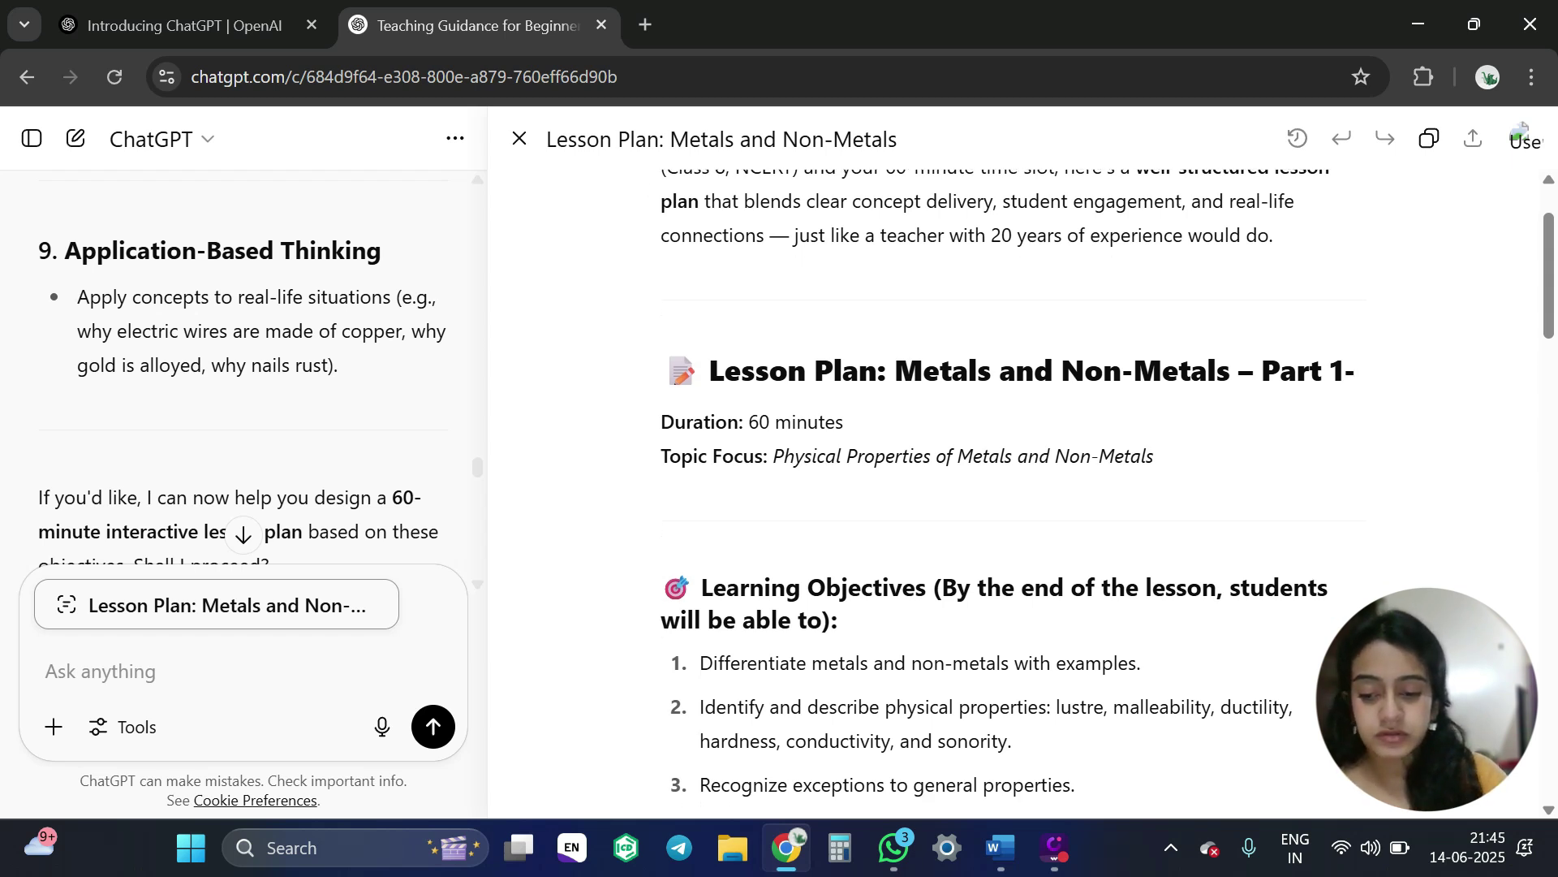
text(use this)
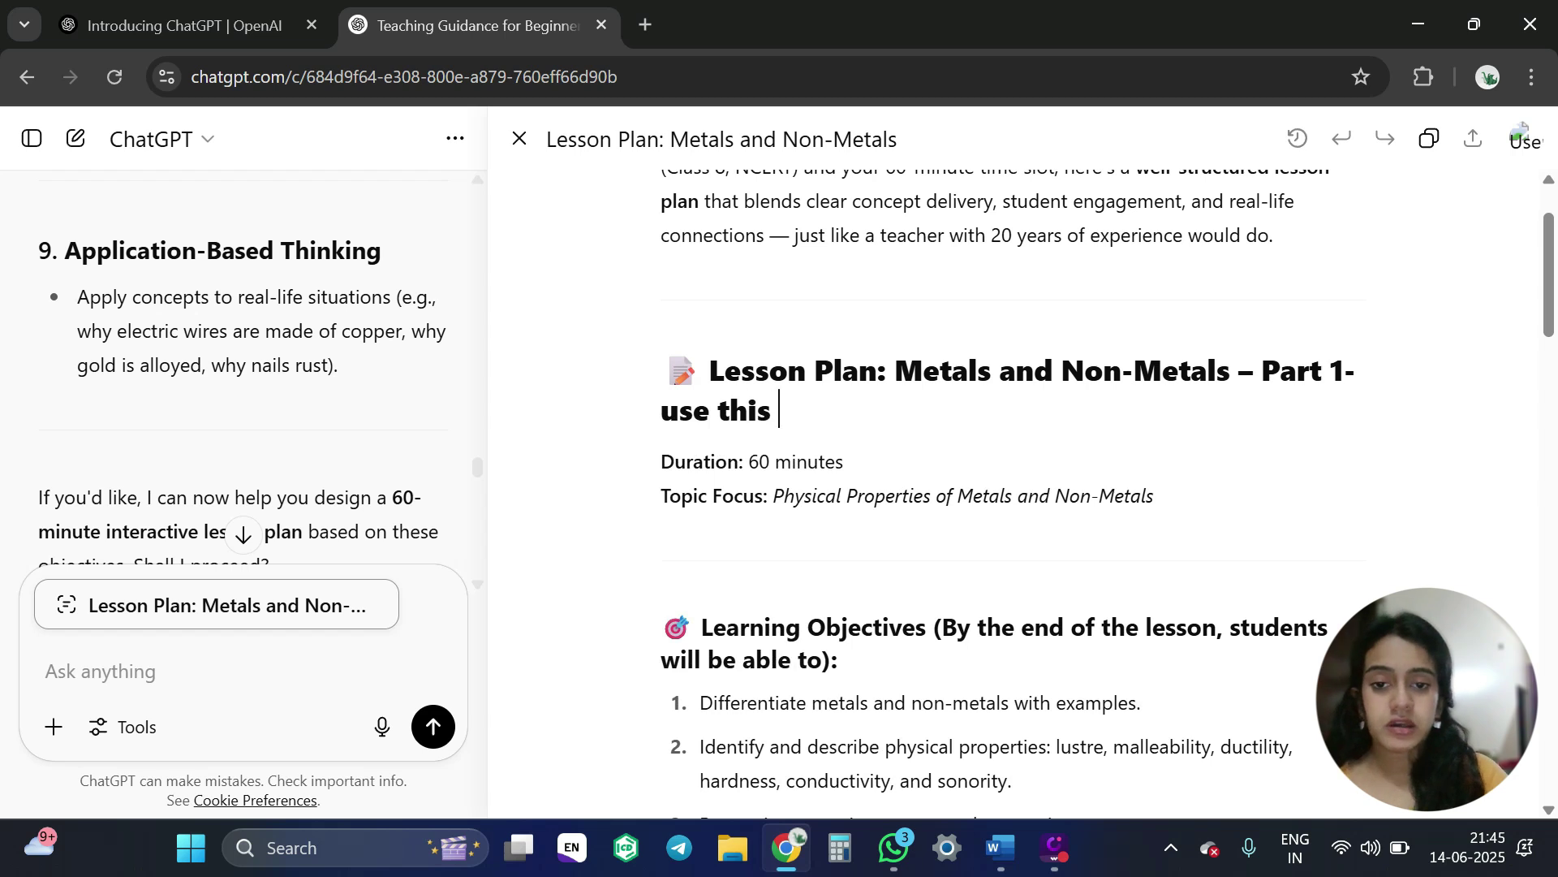
key(BackSpace)
key(BackSpace)
key(BackSpace)
key(BackSpace)
key(BackSpace)
key(BackSpace)
key(BackSpace)
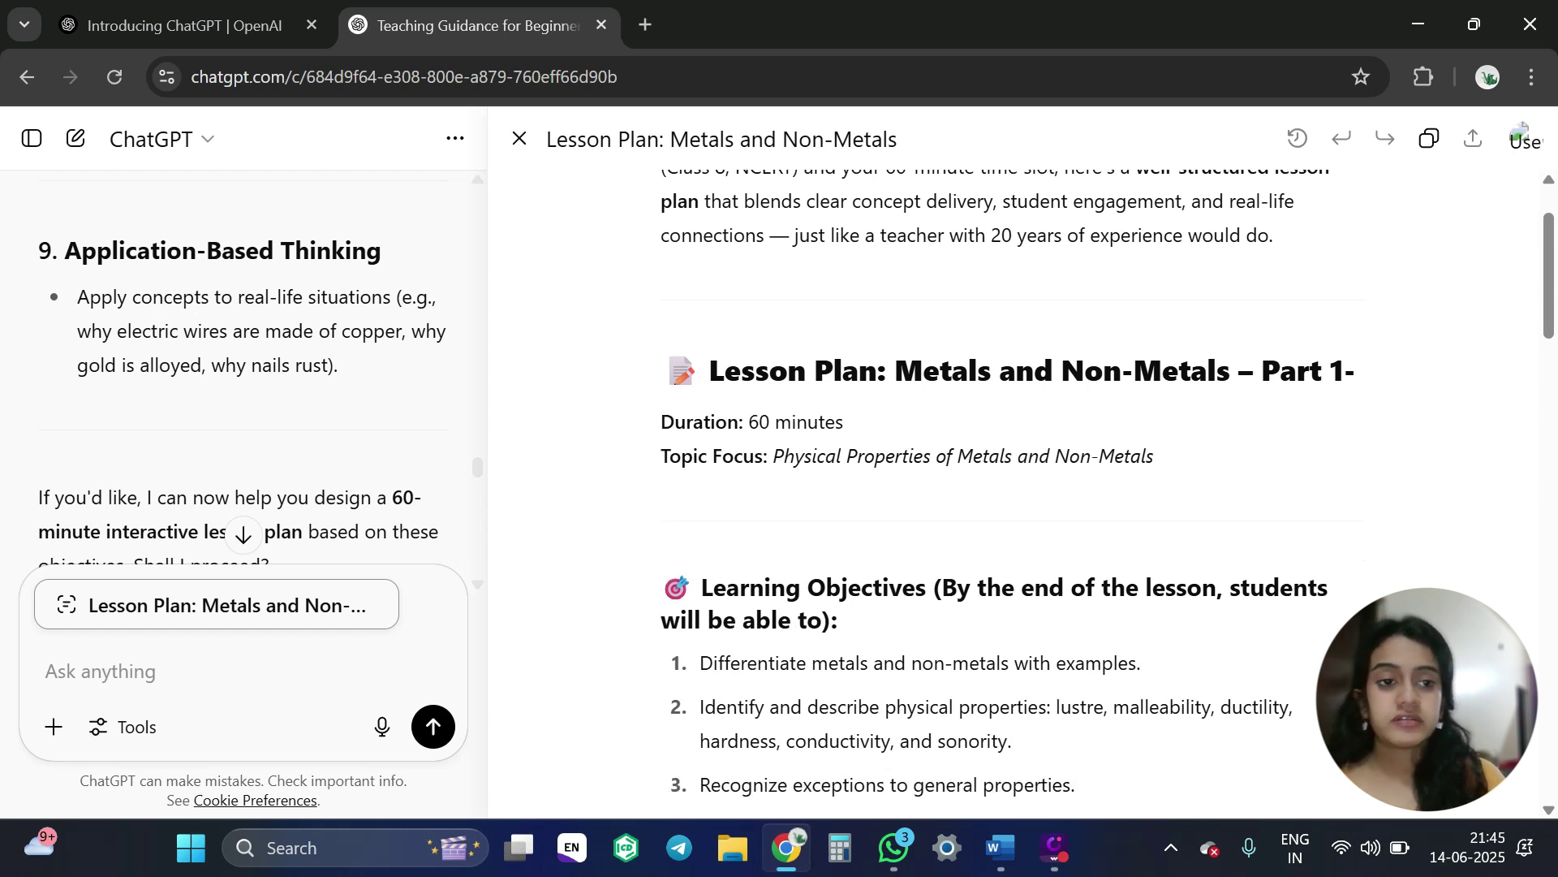
click(519, 138)
click(1061, 471)
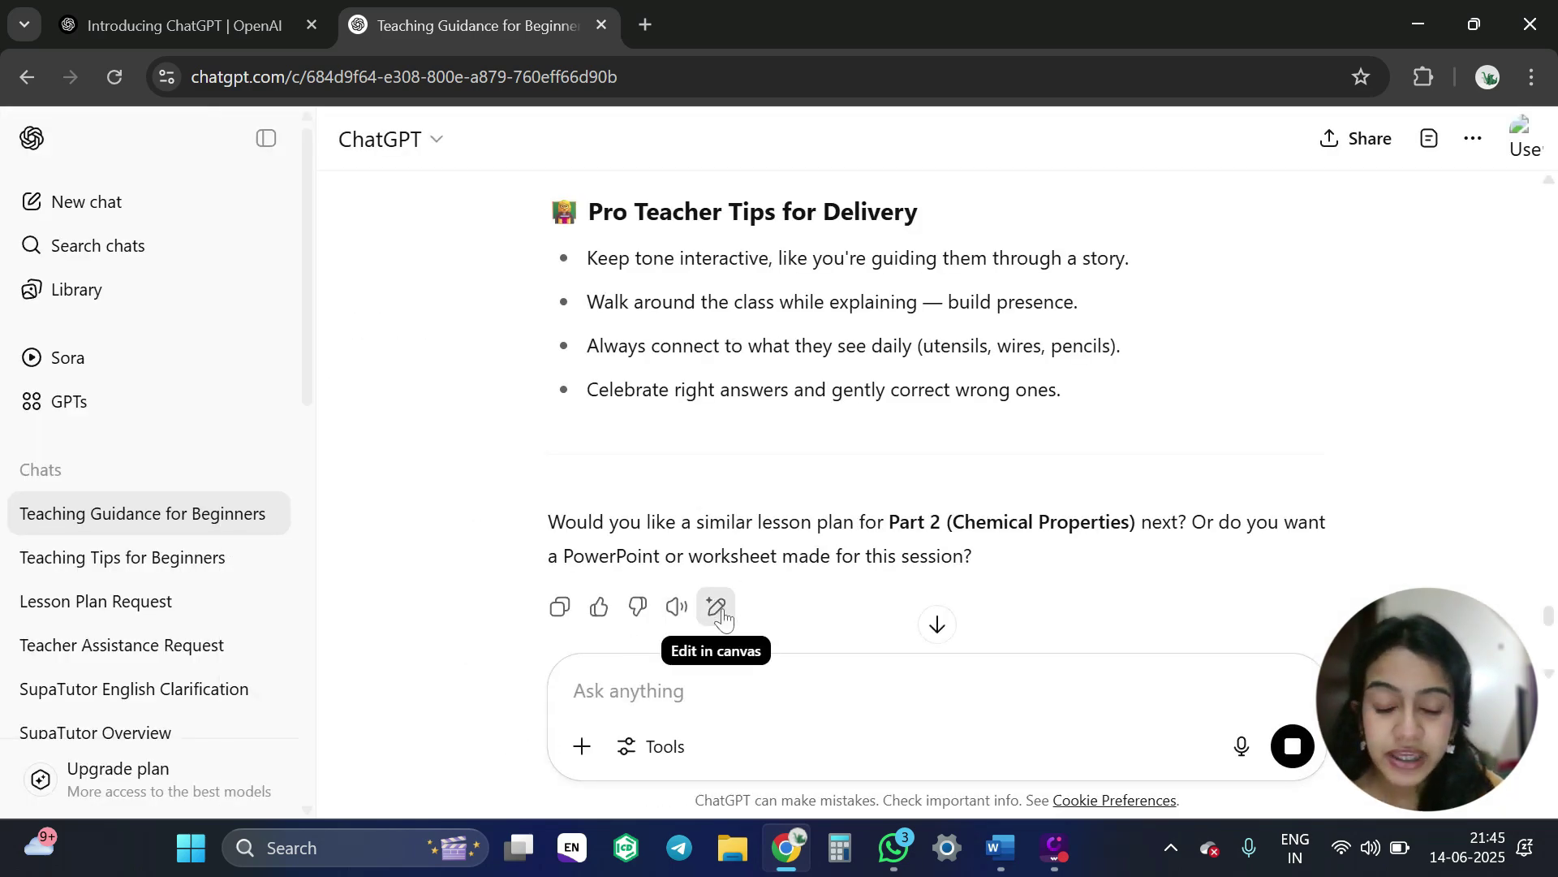
Step: View the Lesson Plan canvas card full-size, close it, and read the PowerPoint and worksheet offers
scroll(874, 522, down, 4)
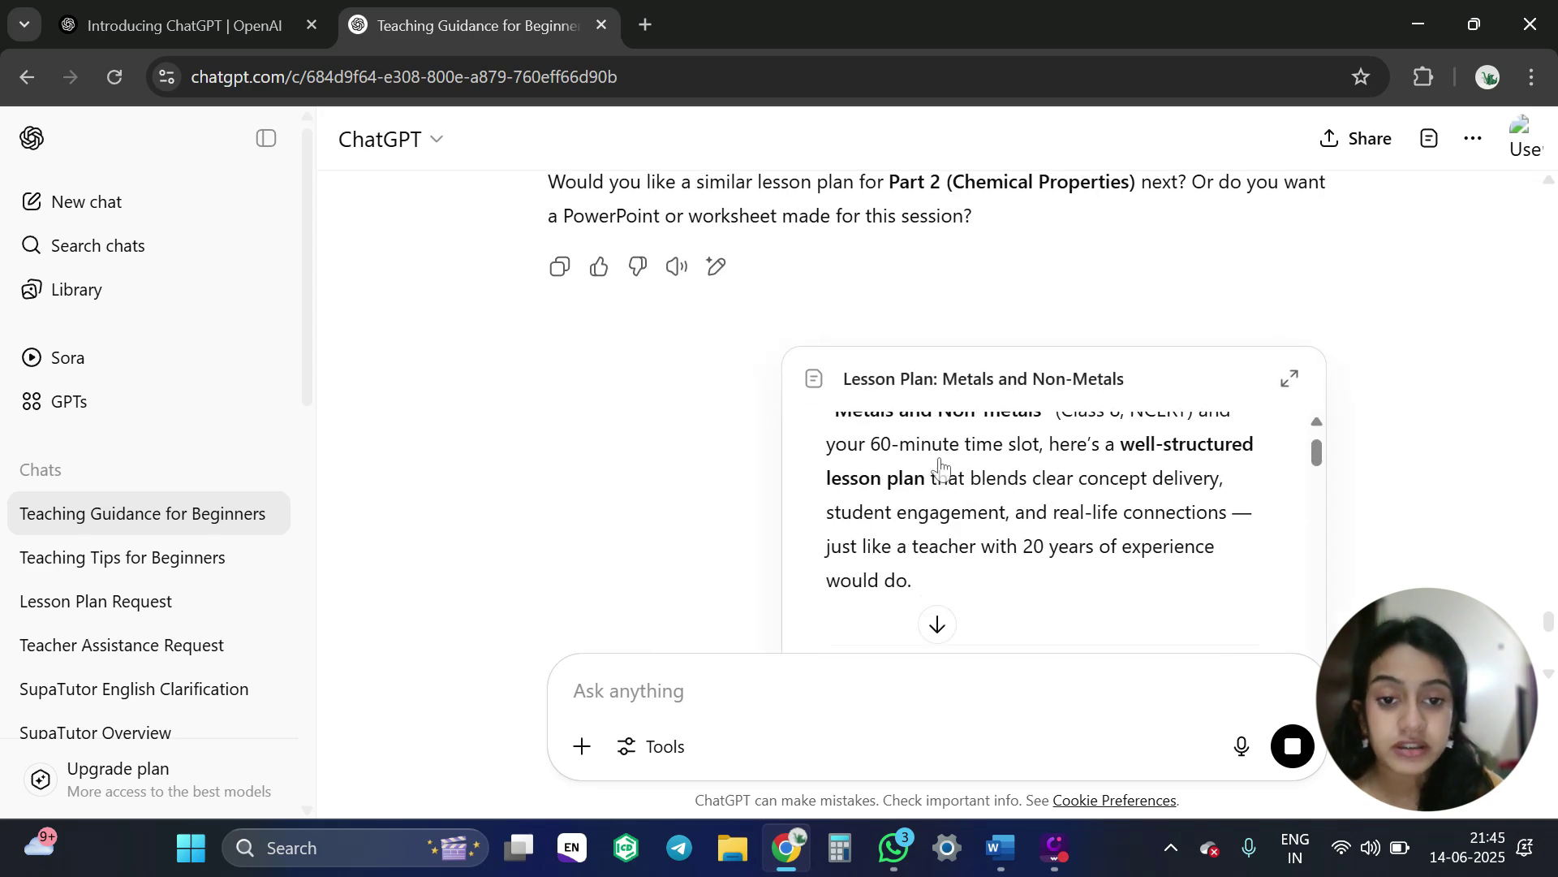
scroll(940, 467, down, 3)
click(1123, 498)
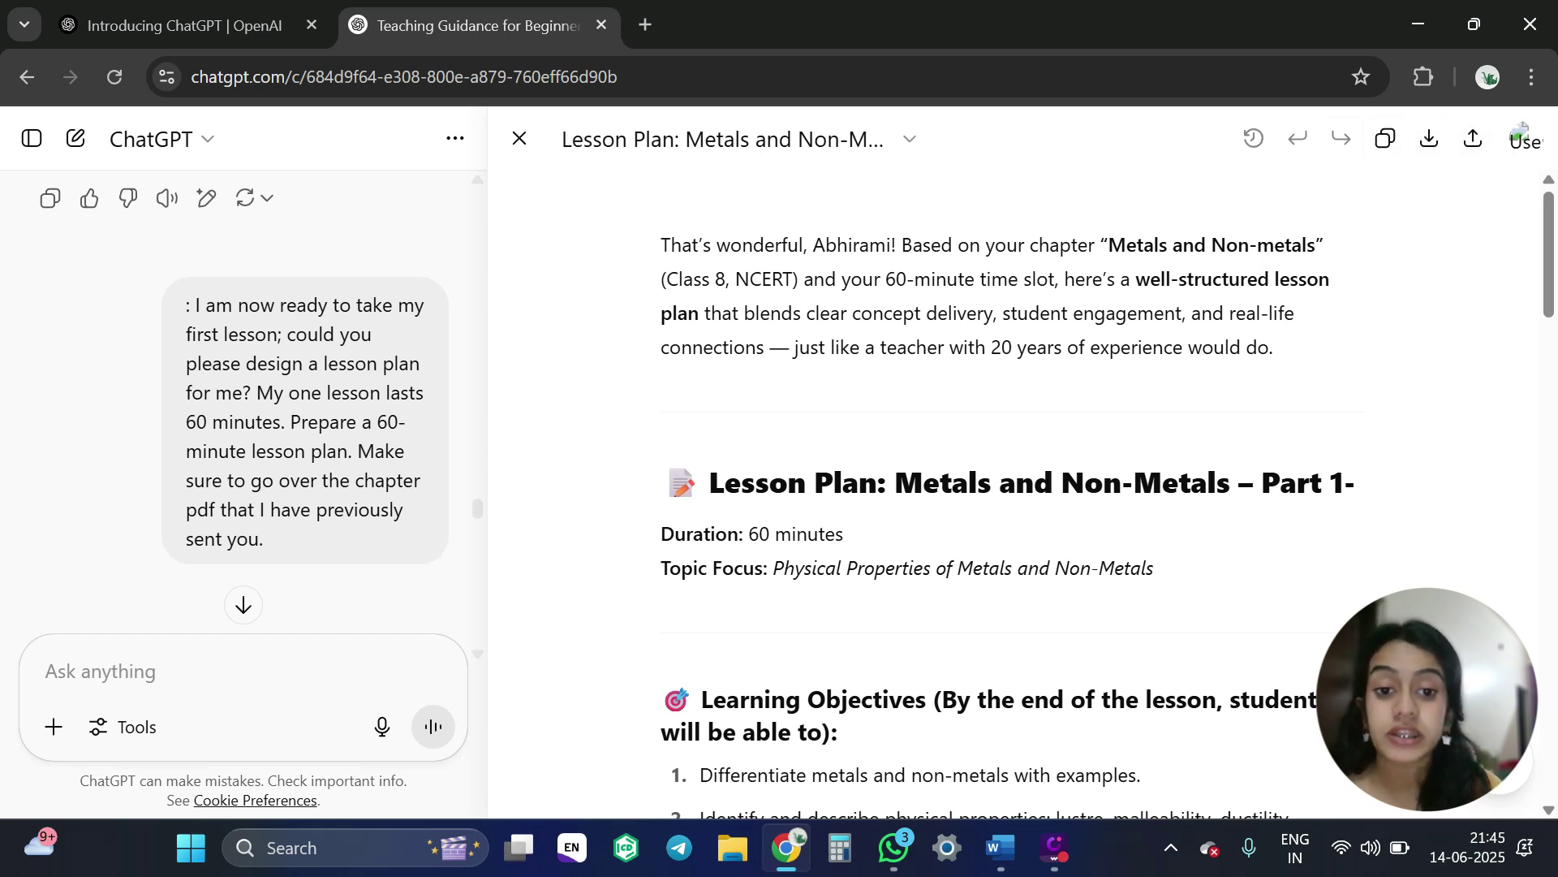
click(518, 140)
scroll(836, 445, down, 1)
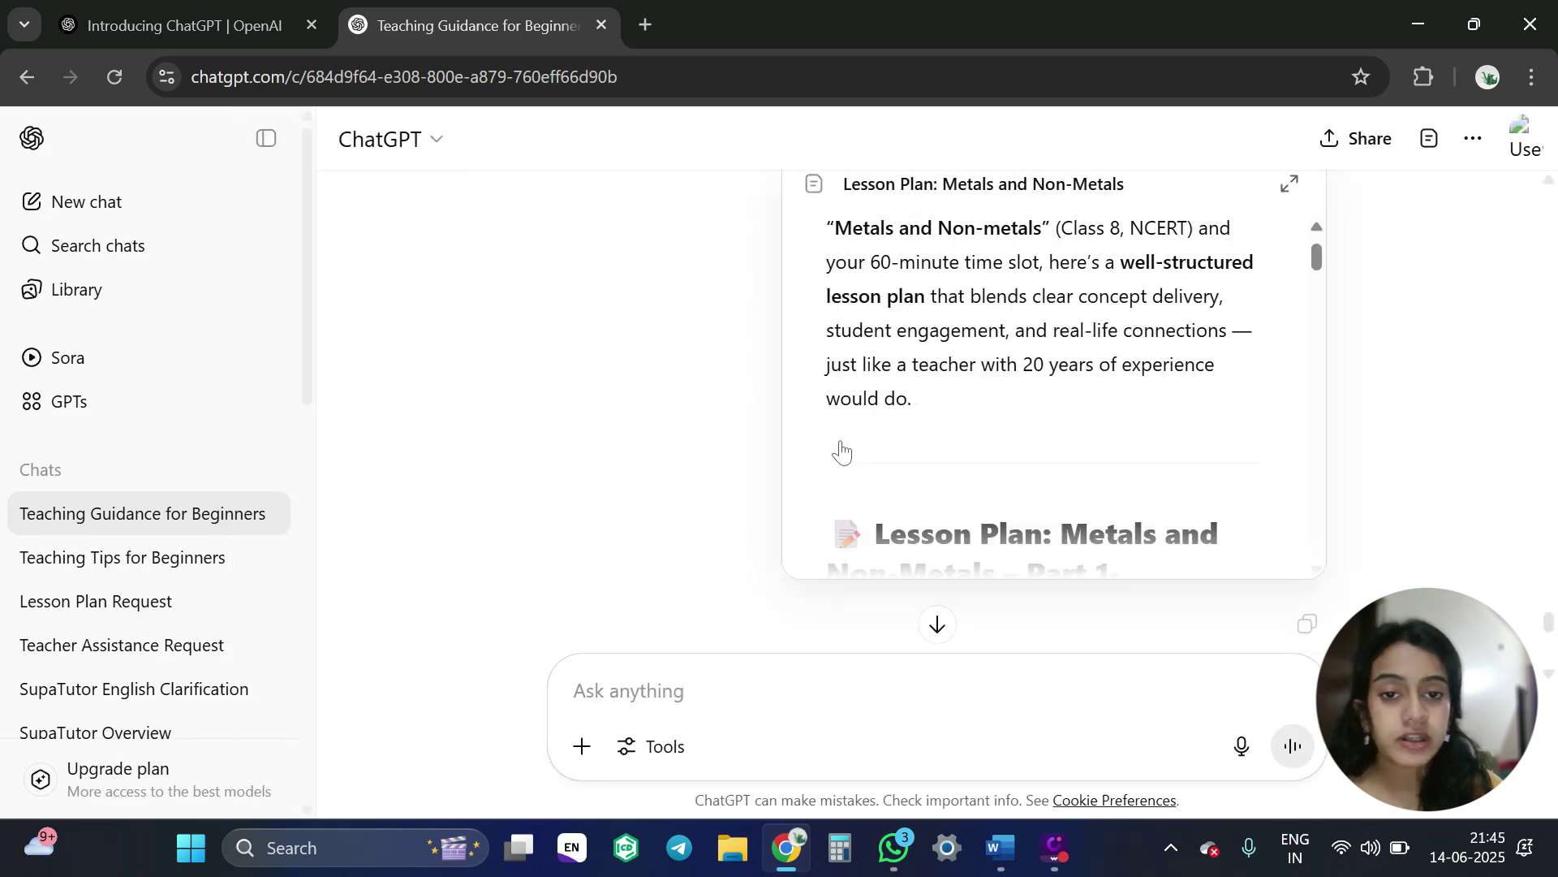
scroll(836, 446, up, 3)
scroll(841, 451, down, 7)
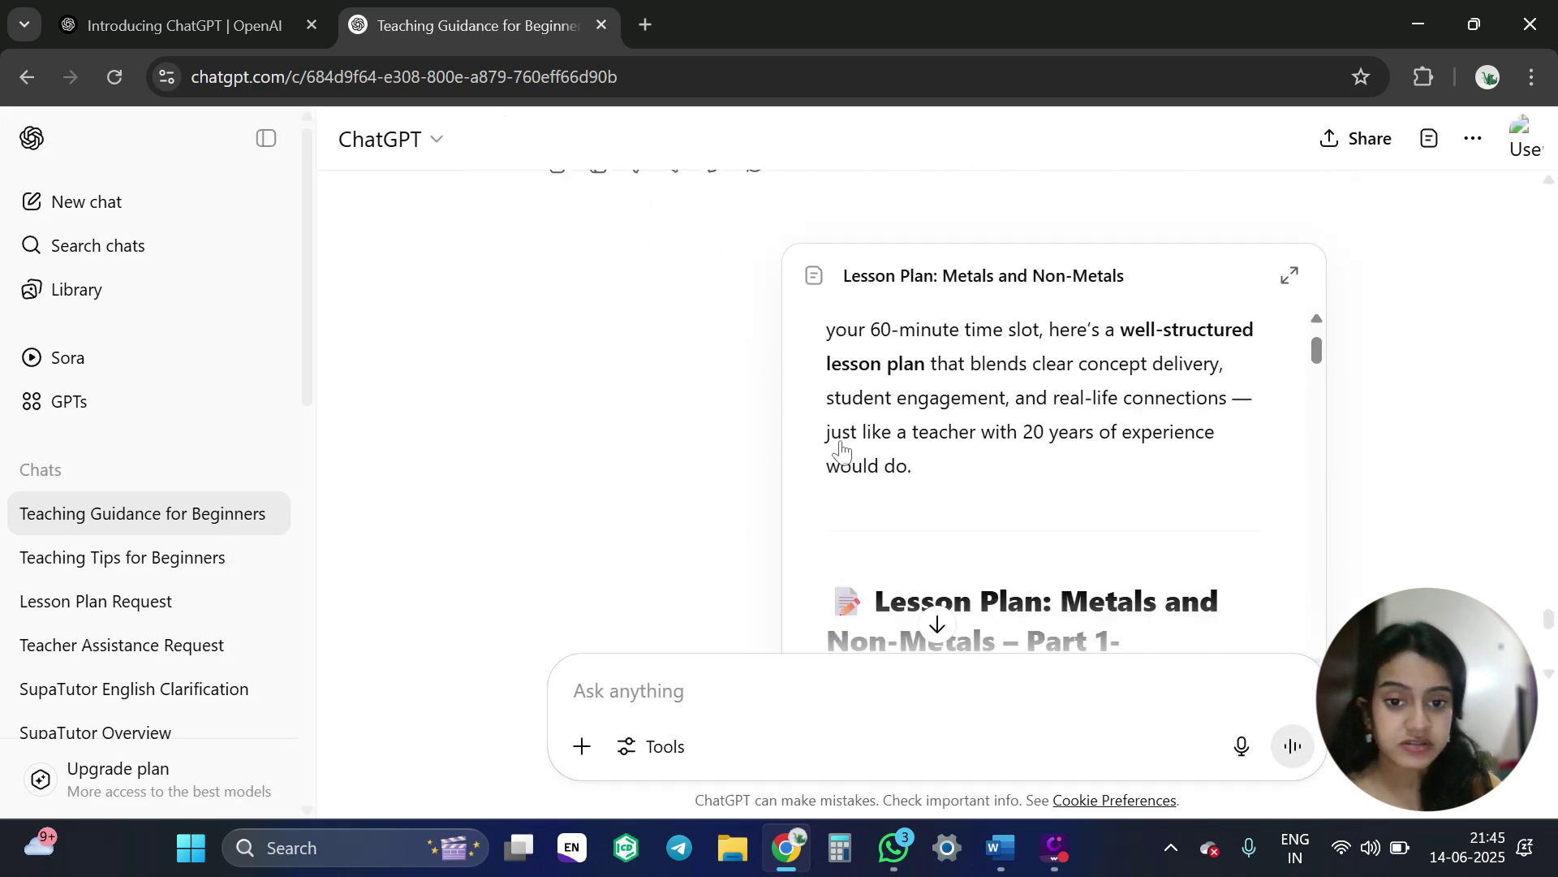
scroll(840, 451, down, 2)
scroll(700, 442, down, 10)
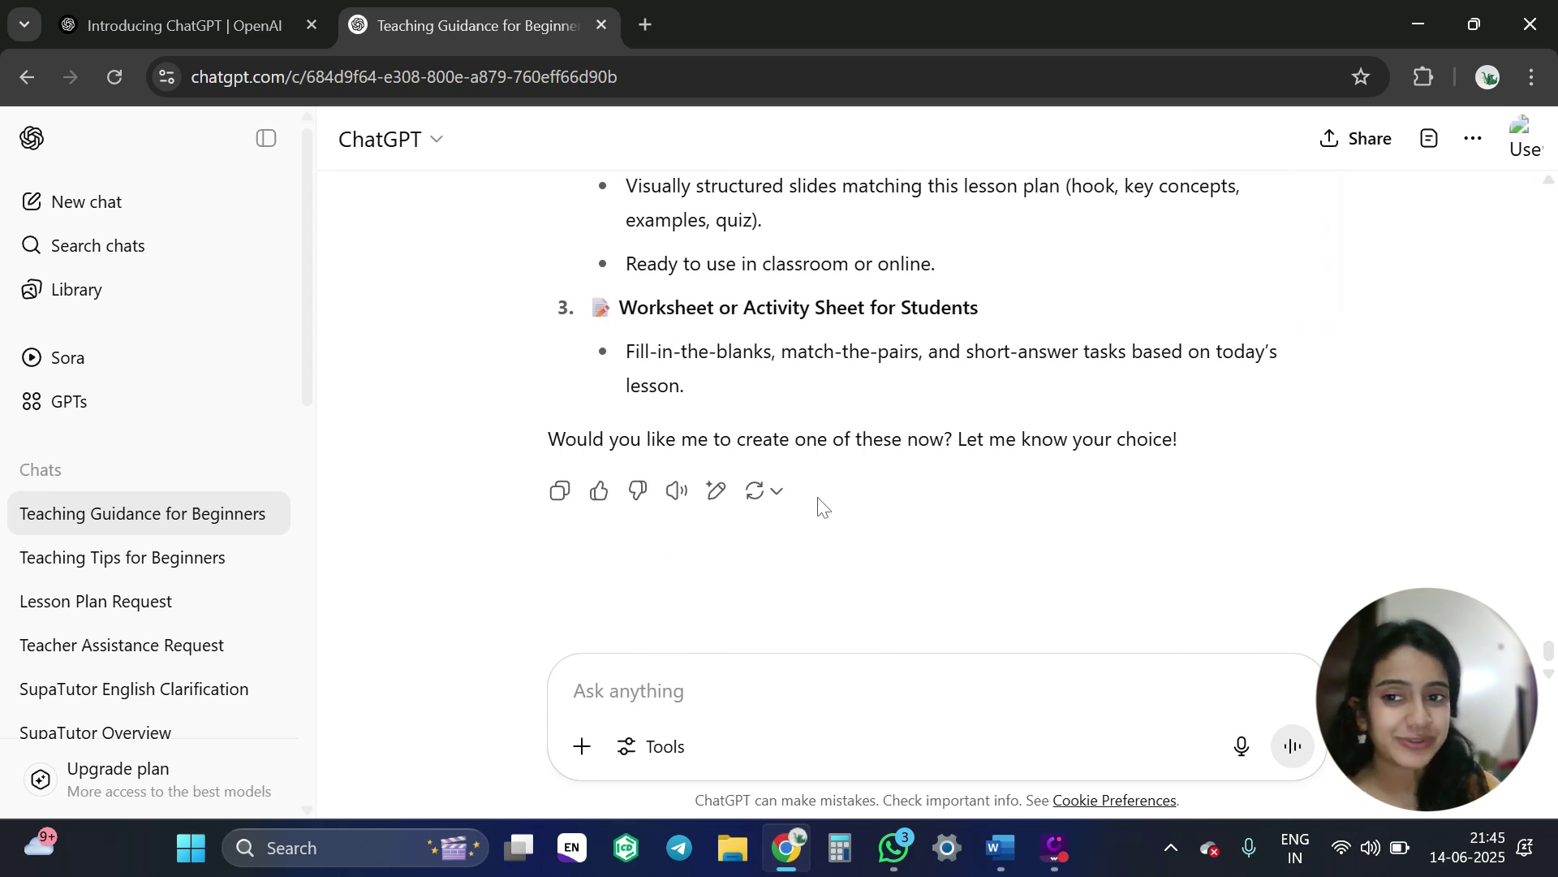
scroll(821, 508, up, 1)
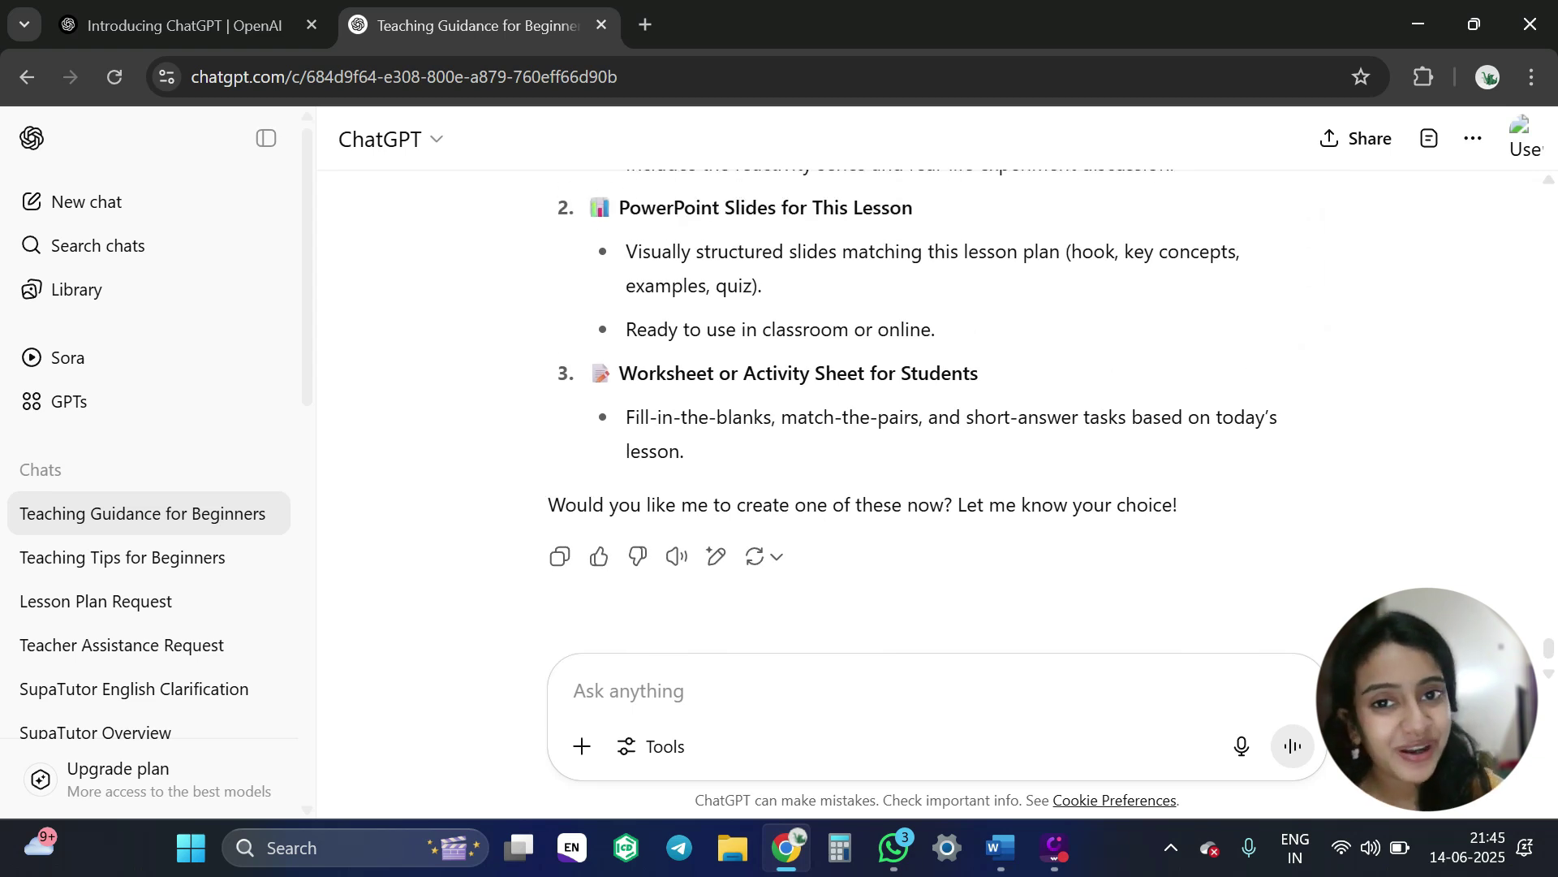